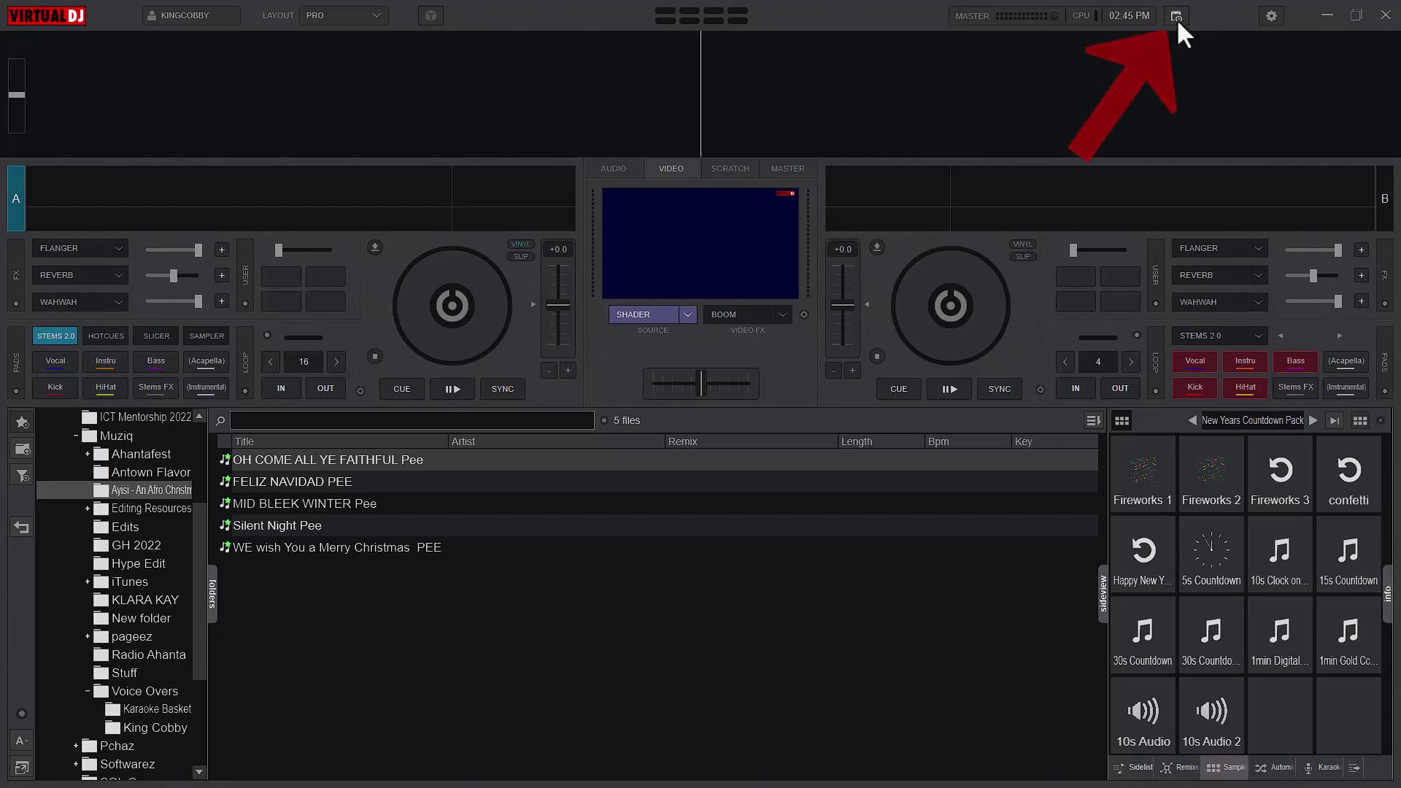
# Open the Event Scheduler and replace the 'New Year' event name with 'Birthday'.
pyautogui.click(1177, 17)
pyautogui.moveTo(782, 245)
pyautogui.mouseDown()
pyautogui.moveTo(687, 244)
pyautogui.moveTo(769, 245)
pyautogui.mouseUp()
pyautogui.click(655, 563)
pyautogui.moveTo(654, 563); pyautogui.dragTo(491, 570)
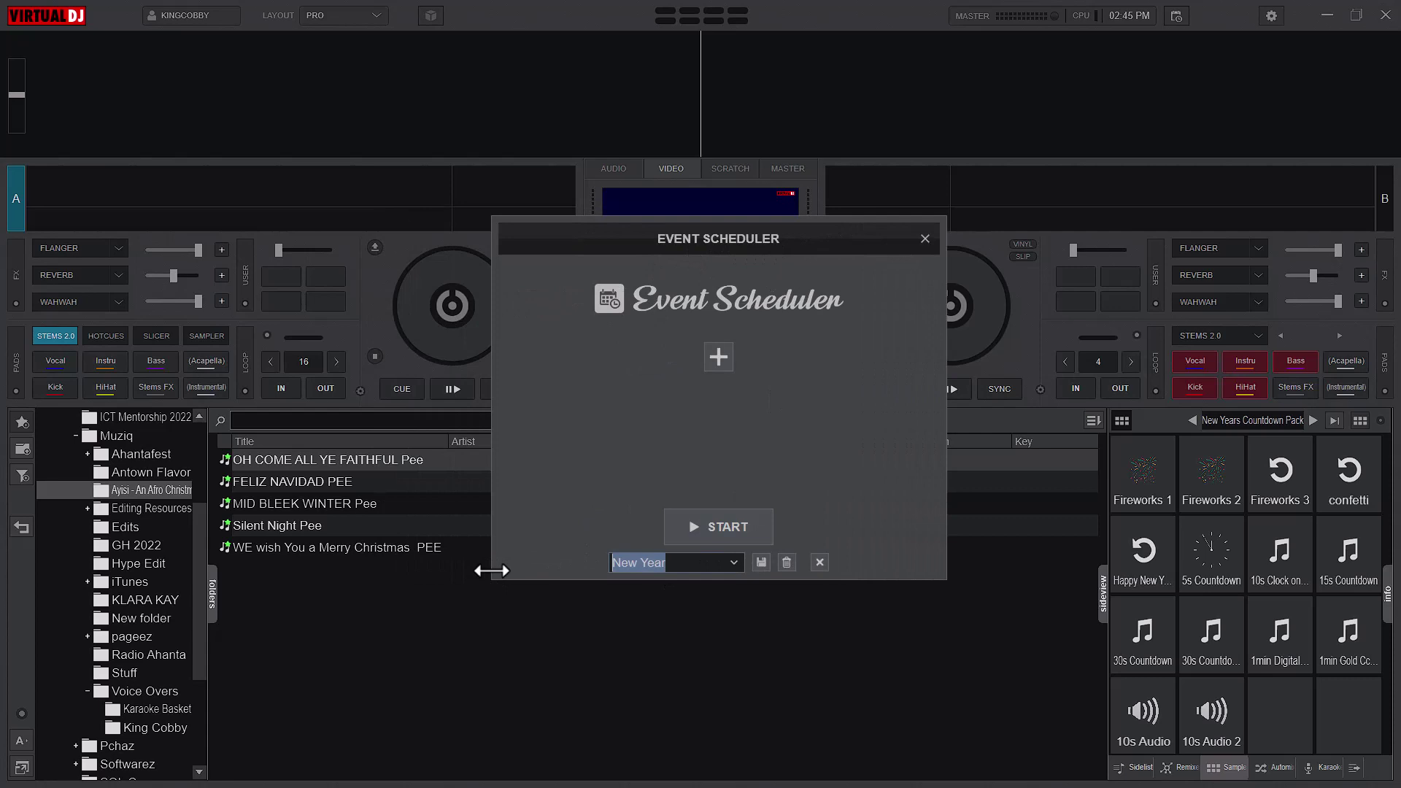
pyautogui.write('Birthday')
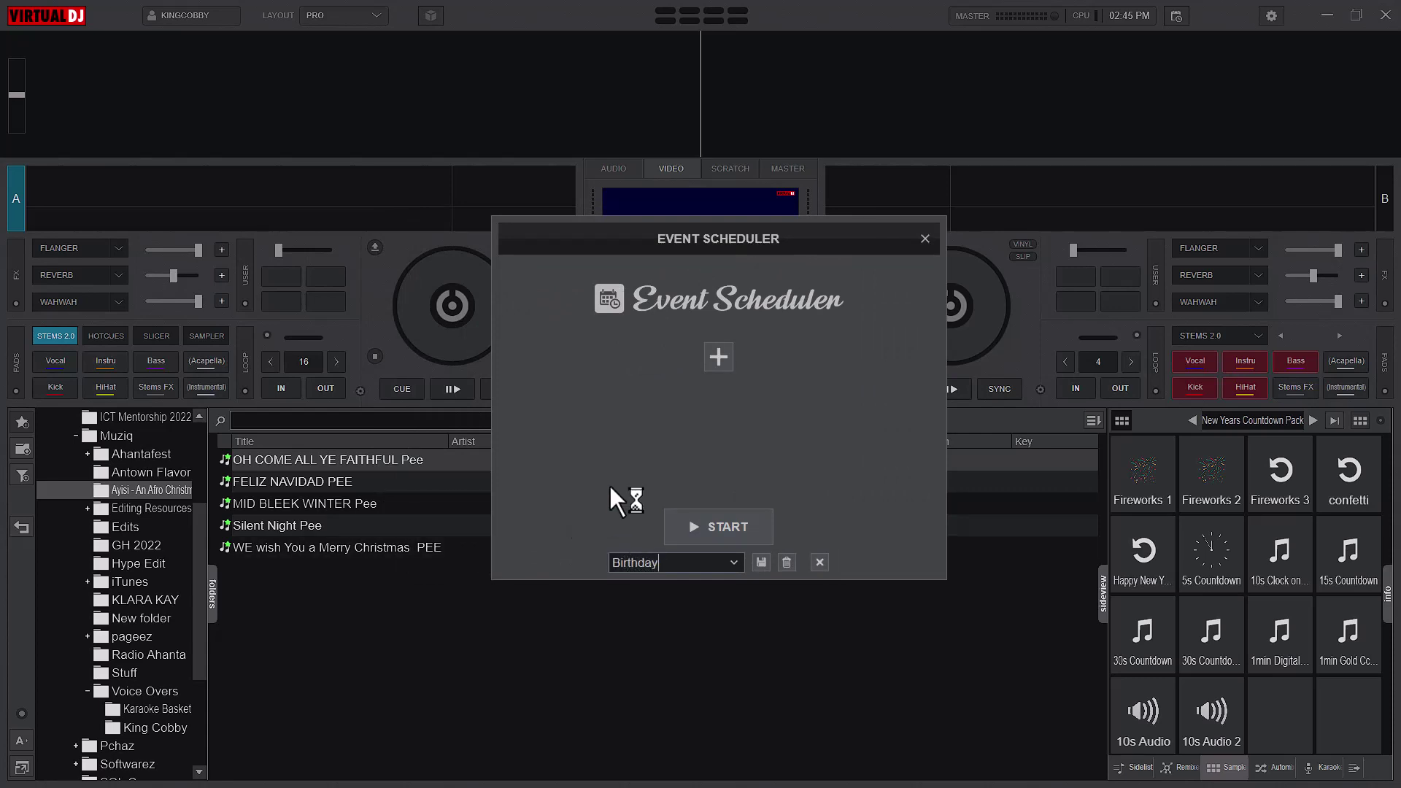
pyautogui.moveTo(694, 254); pyautogui.dragTo(488, 427)
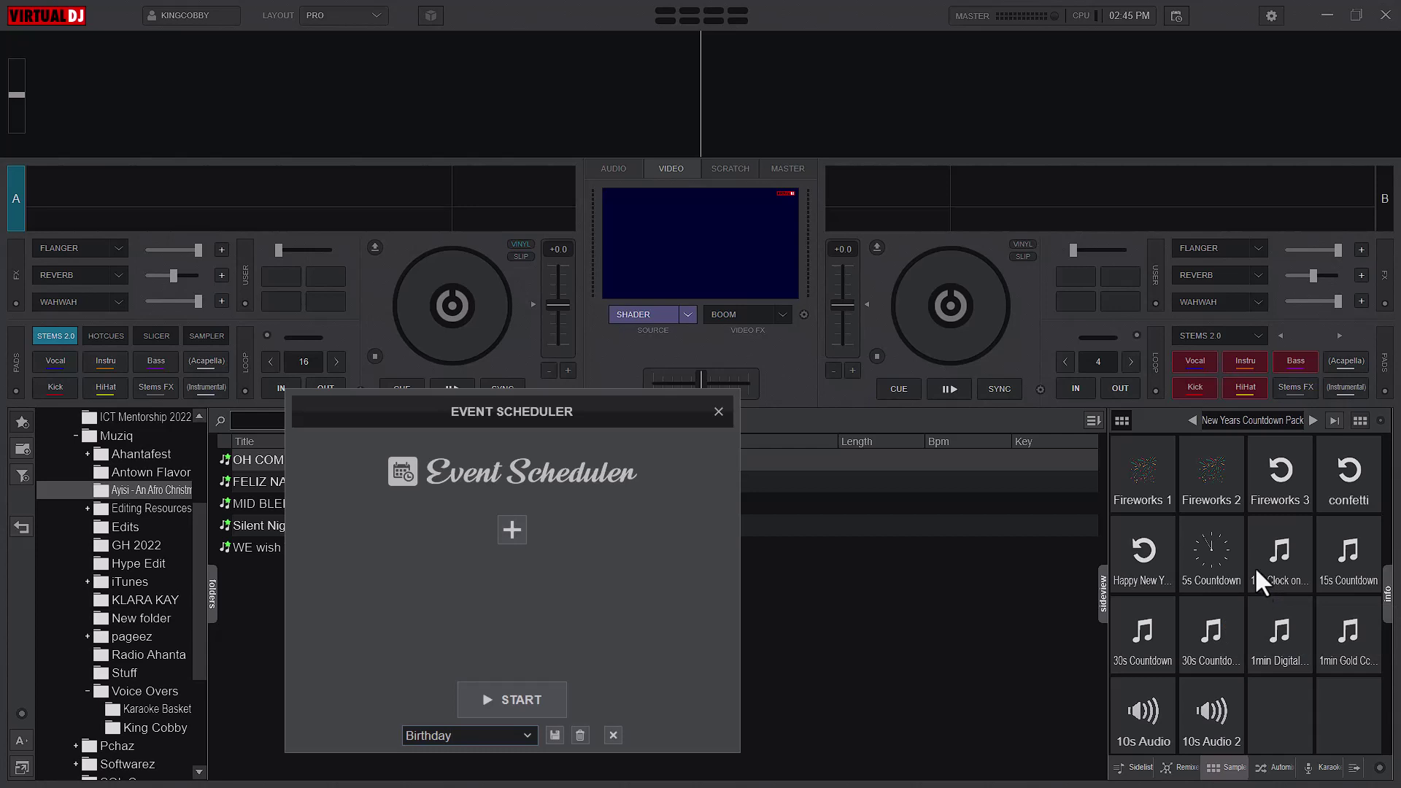
# Add a new item that plays the 10s Clock on Fire sample, previewing it briefly.
pyautogui.click(512, 529)
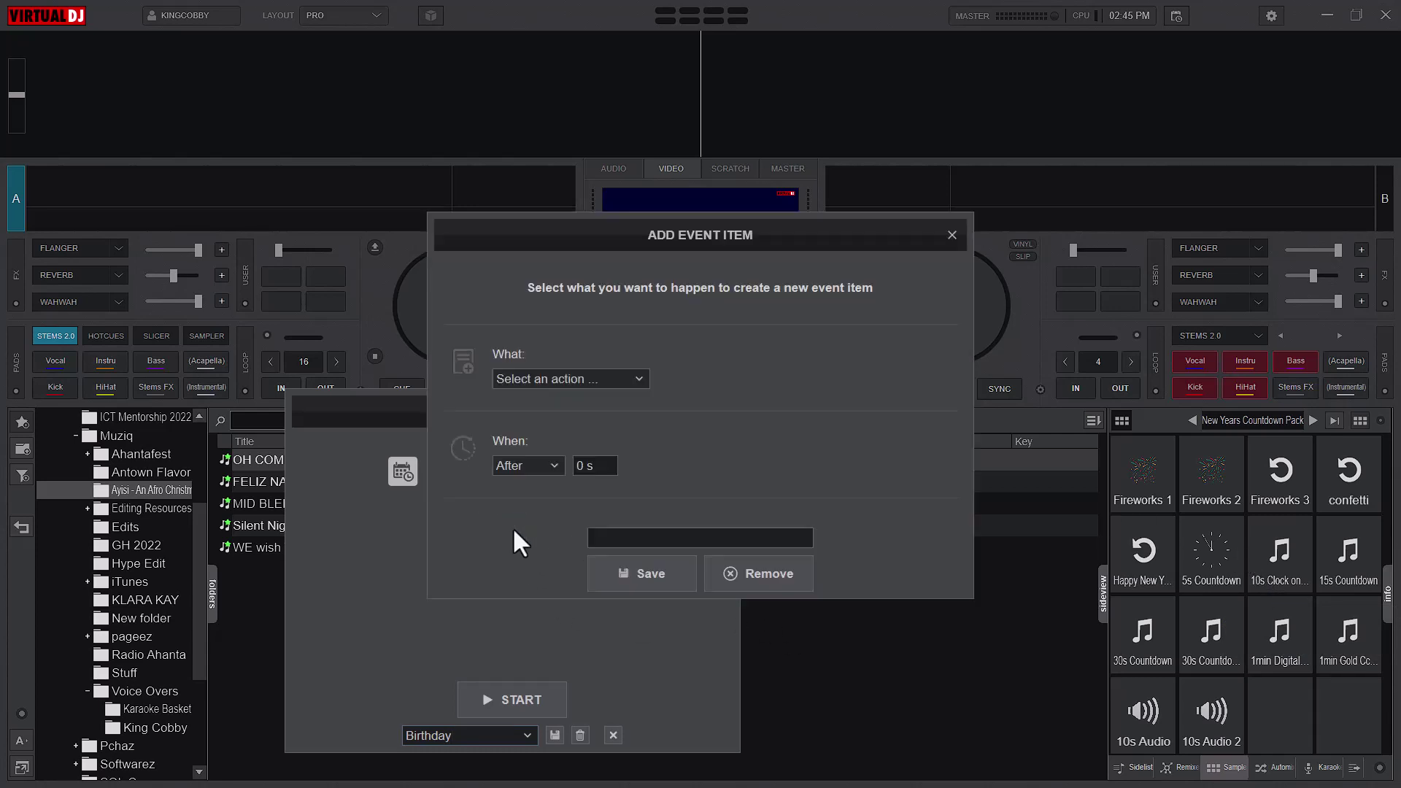
pyautogui.click(629, 378)
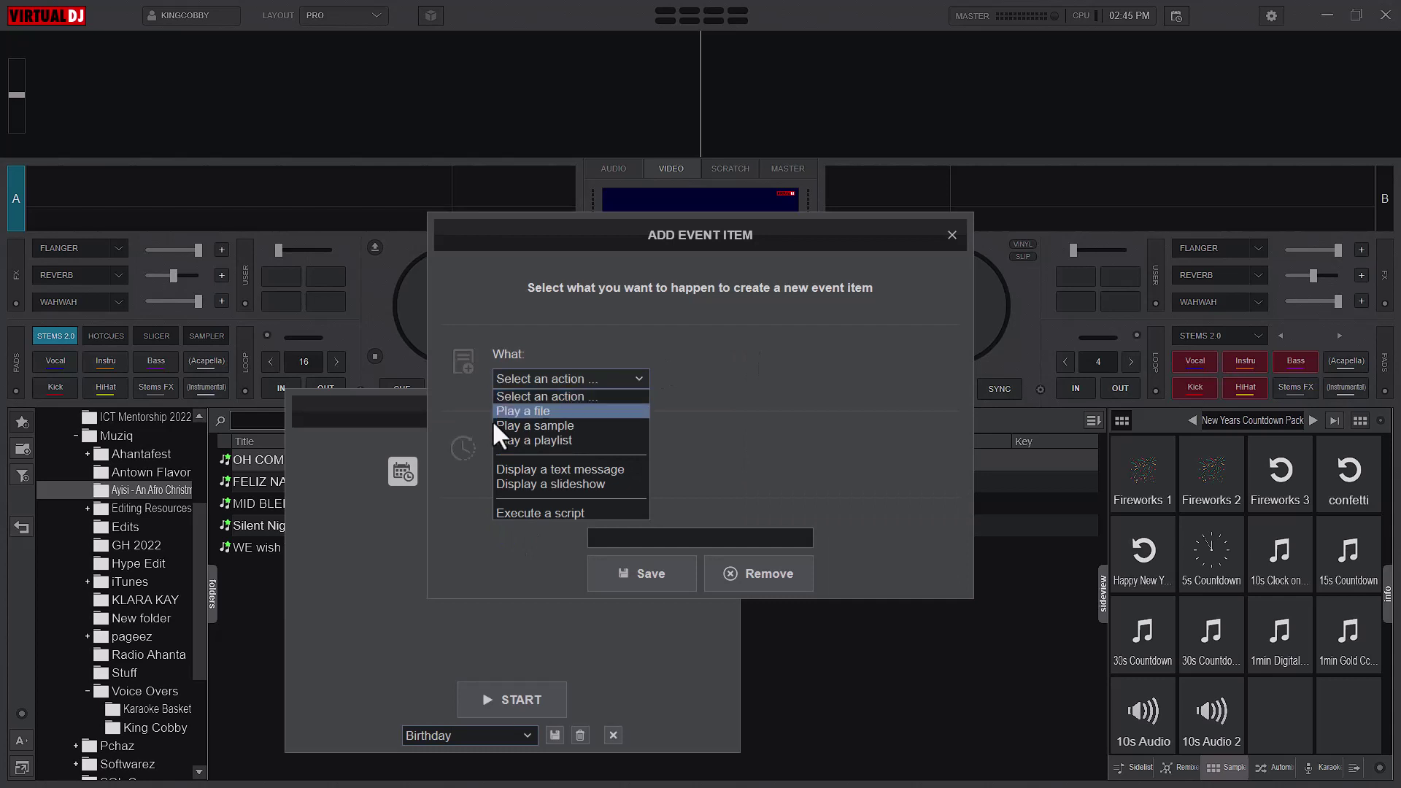
pyautogui.click(535, 426)
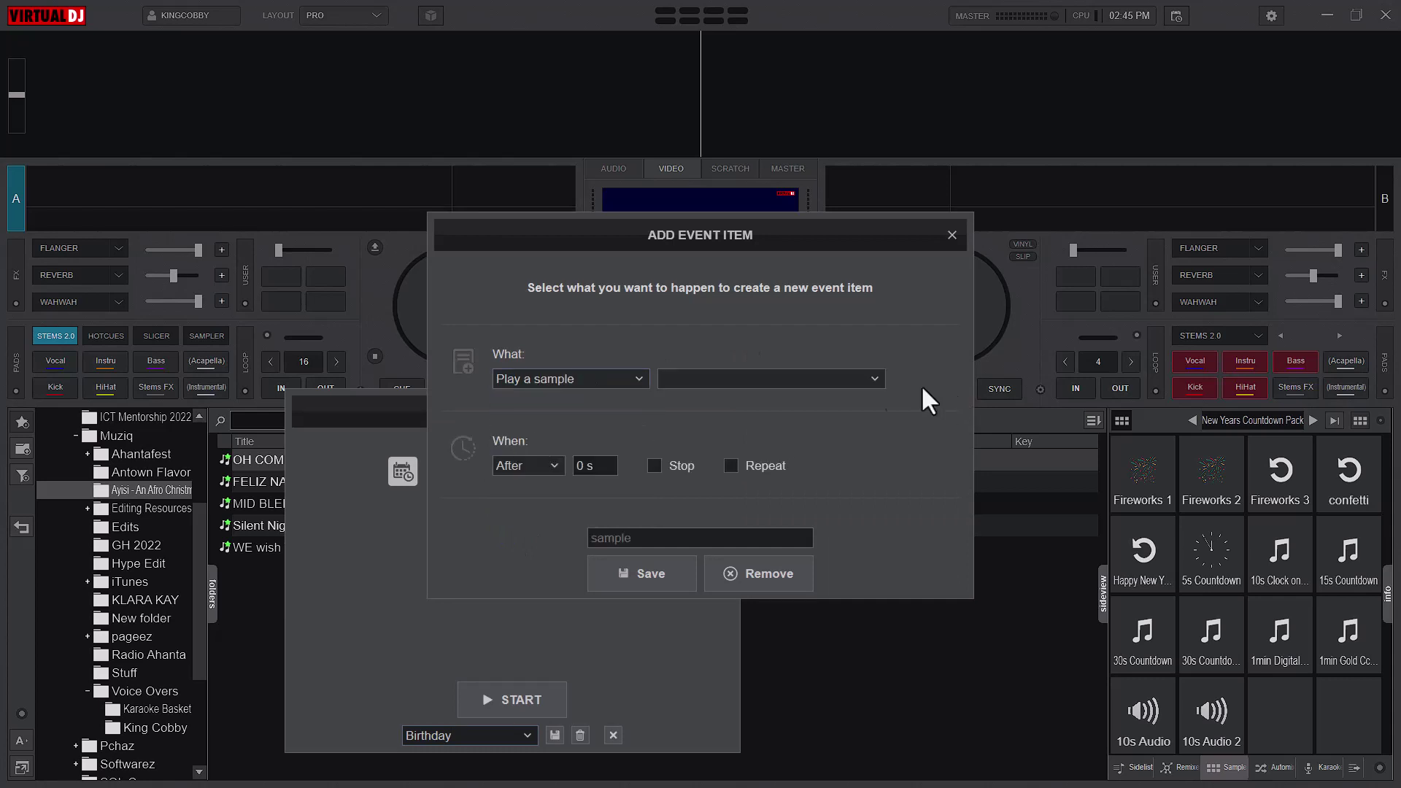
pyautogui.click(871, 383)
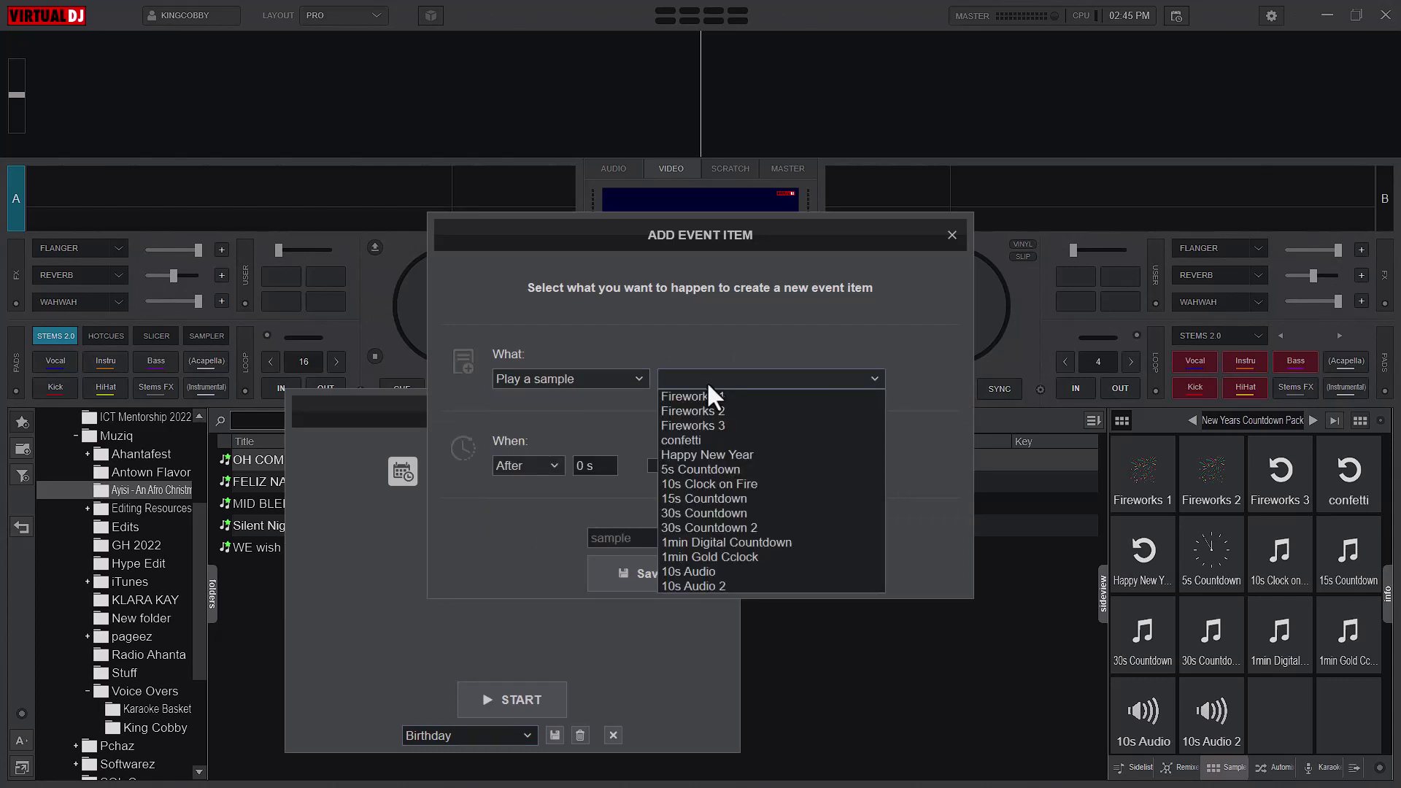
pyautogui.click(709, 482)
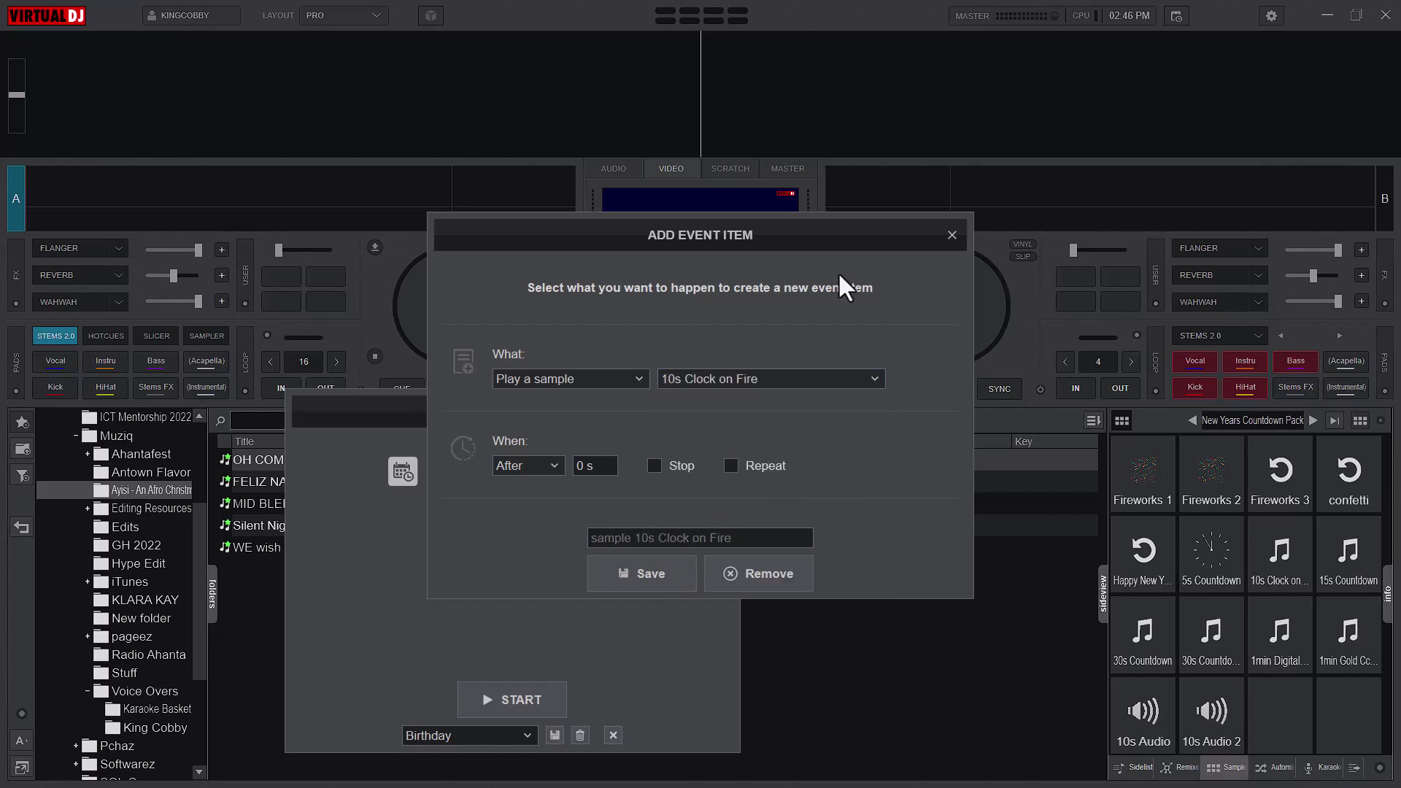
pyautogui.moveTo(764, 251); pyautogui.dragTo(681, 499)
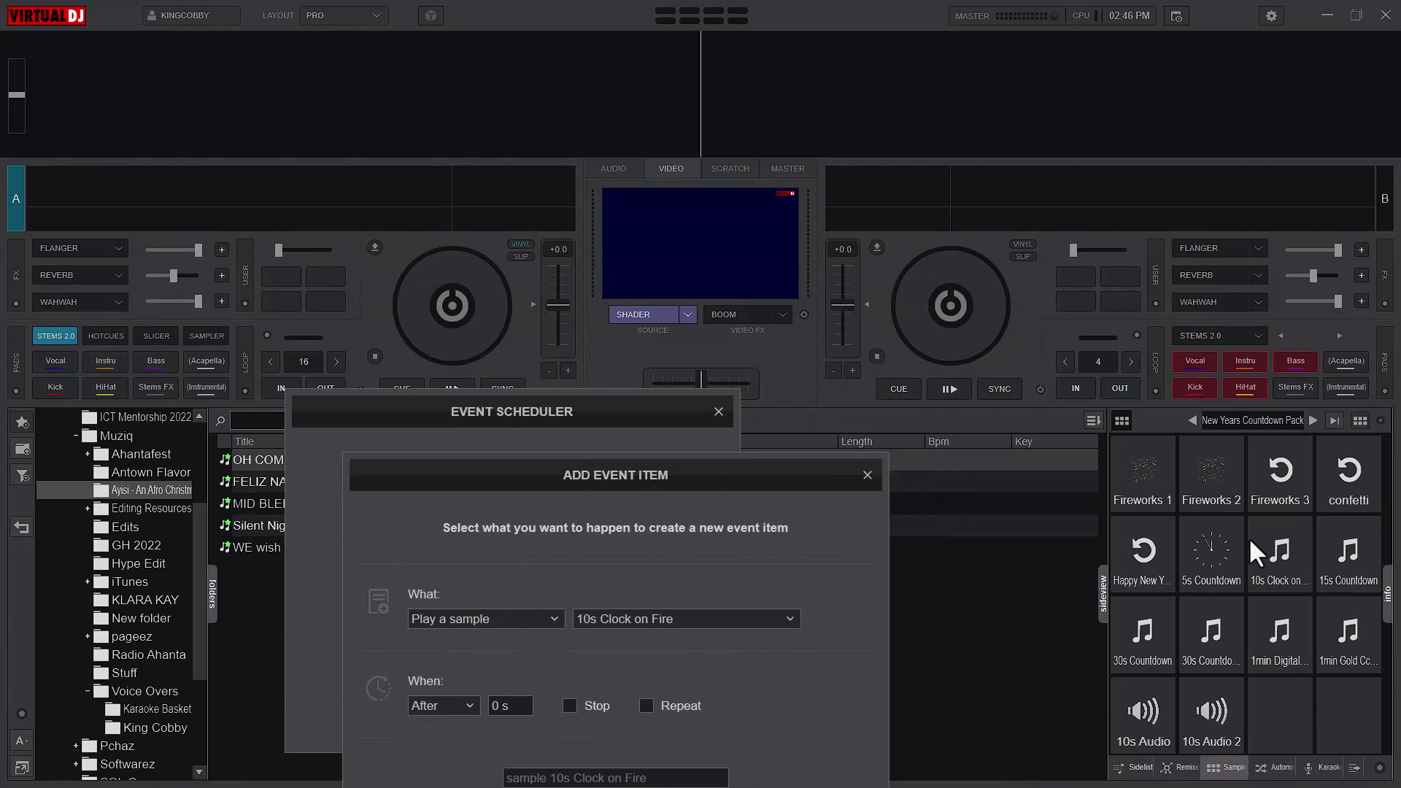
pyautogui.click(1252, 544)
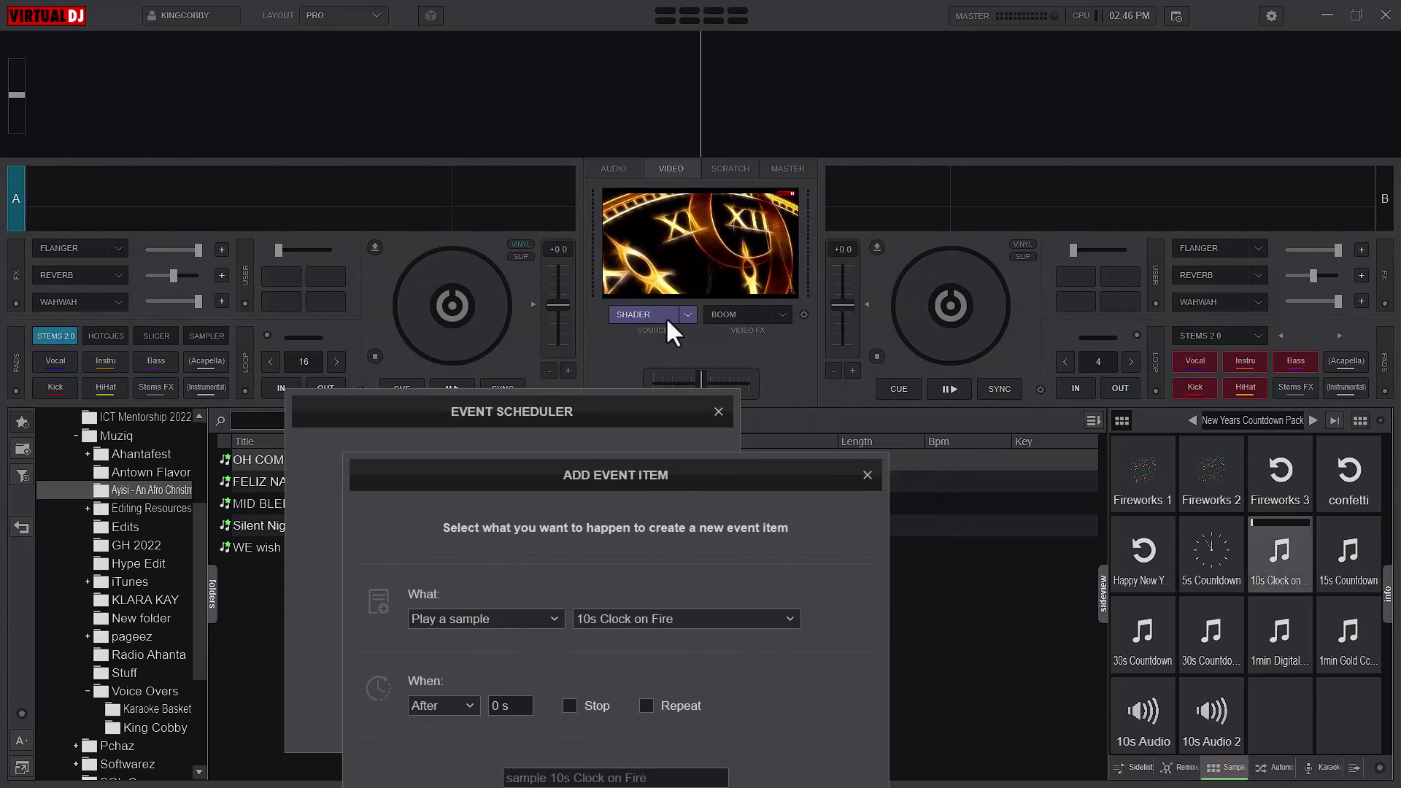
pyautogui.click(1254, 572)
pyautogui.moveTo(709, 484); pyautogui.dragTo(925, 263)
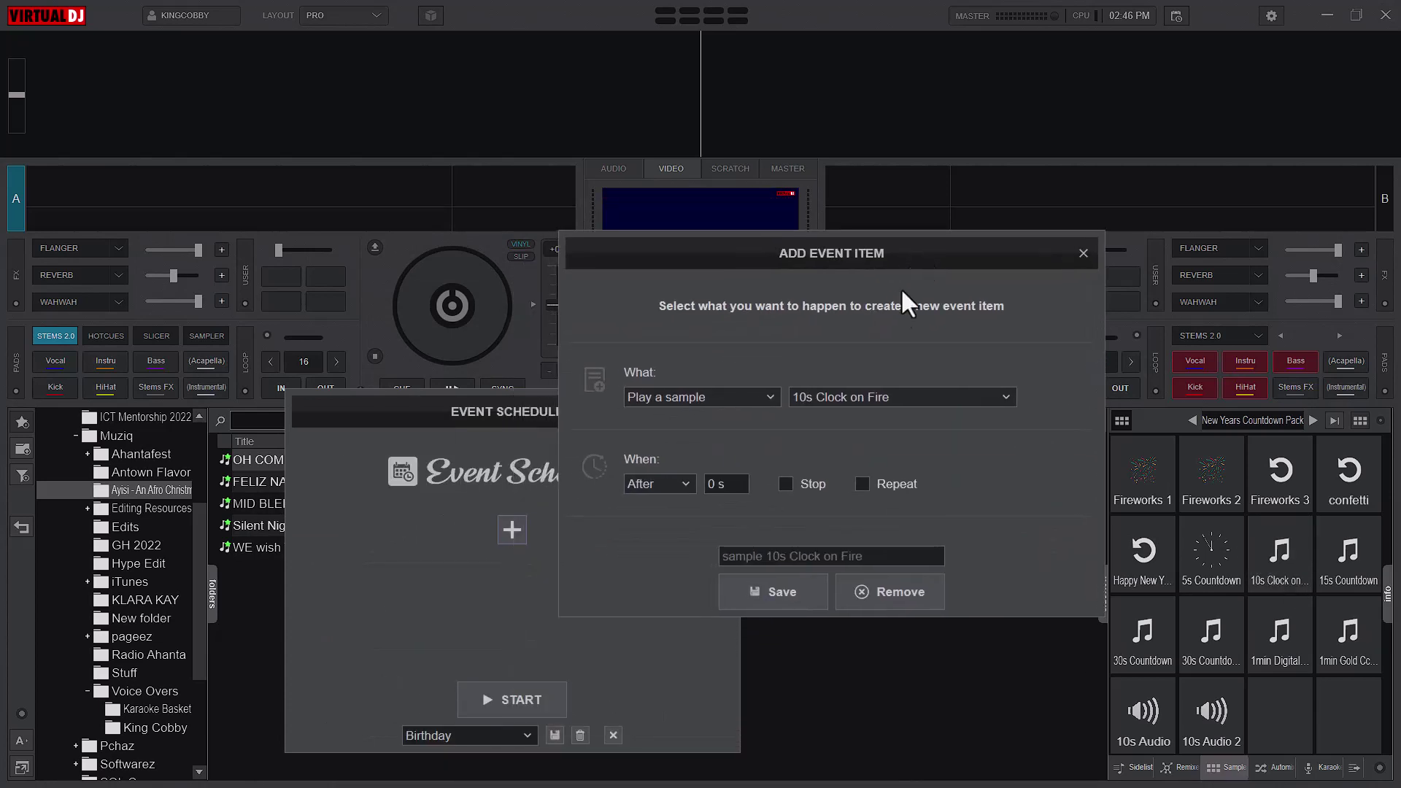
# Schedule the Clock on Fire item At 14:49:50 and save it.
pyautogui.click(679, 483)
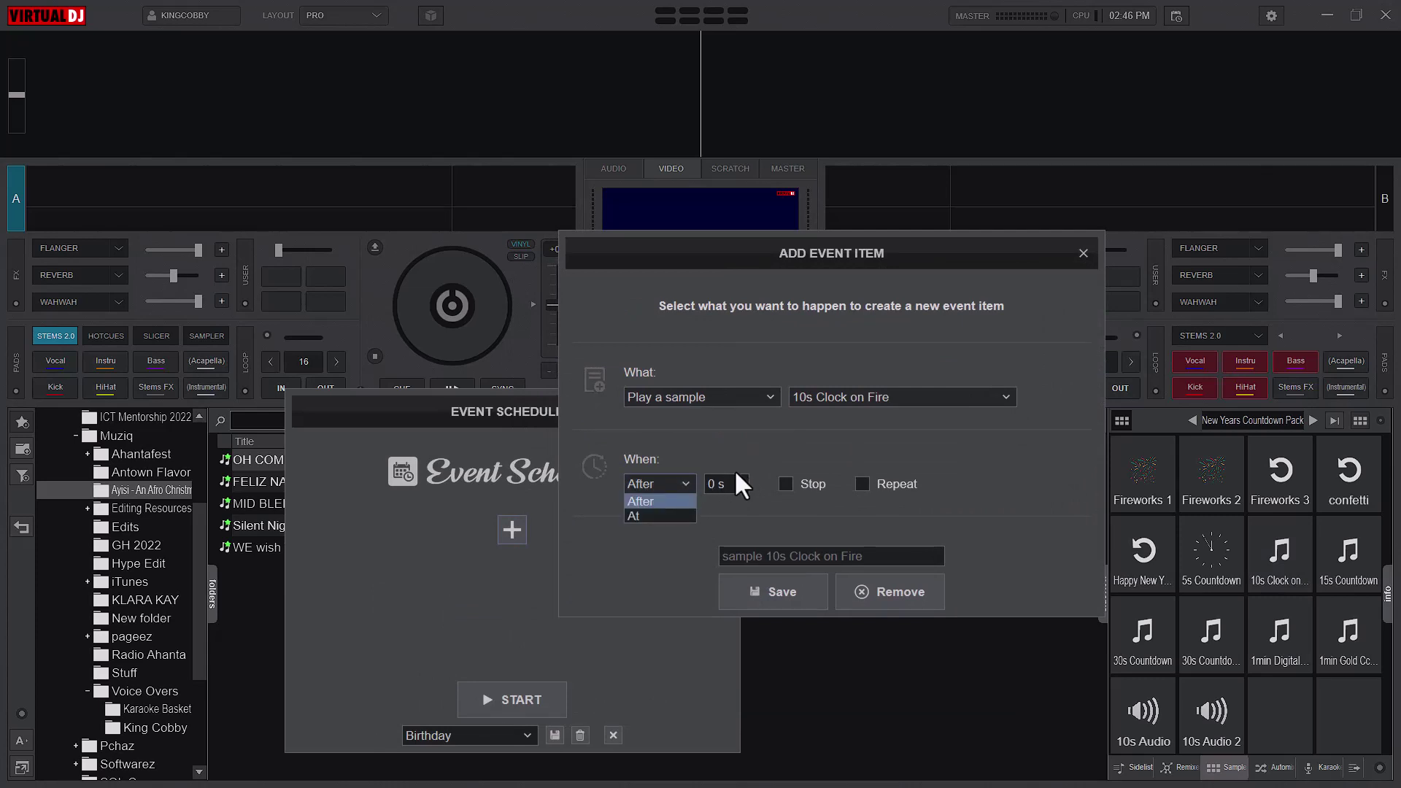
pyautogui.click(712, 486)
pyautogui.click(684, 483)
pyautogui.click(654, 515)
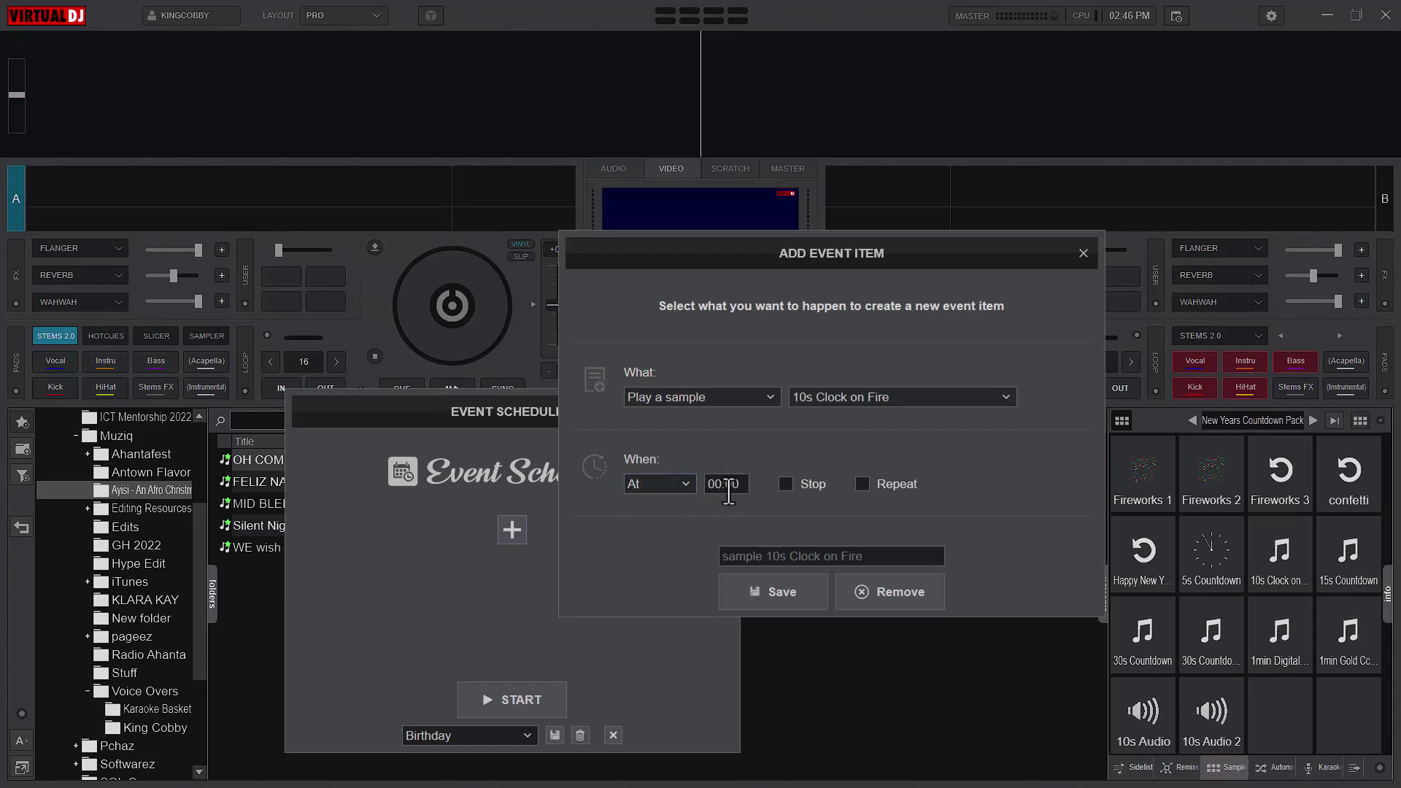
pyautogui.moveTo(738, 484); pyautogui.dragTo(685, 492)
pyautogui.moveTo(747, 484); pyautogui.dragTo(679, 495)
pyautogui.click(786, 586)
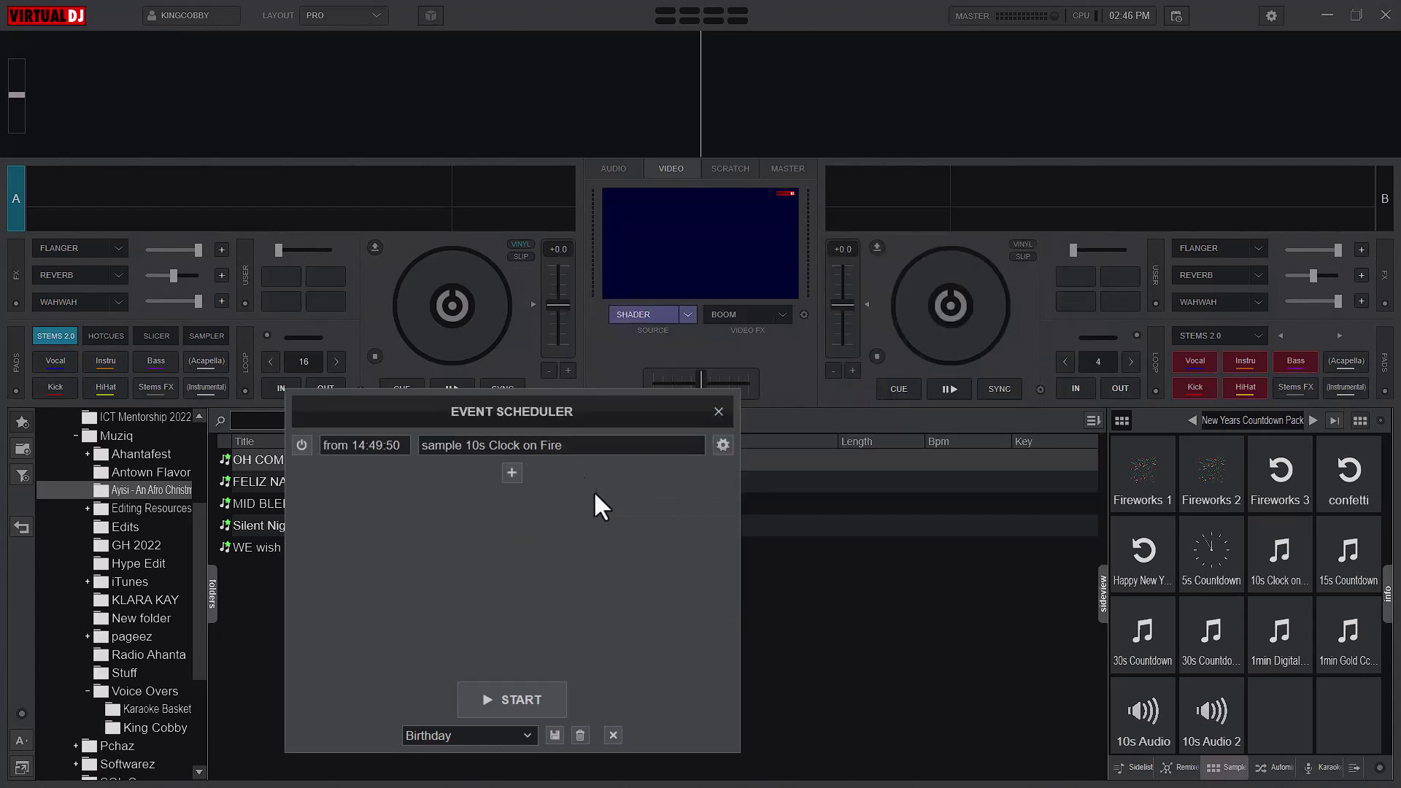
# Add an item playing the 10s Audio 2 sample At 14:49:50.
pyautogui.click(511, 473)
pyautogui.click(580, 382)
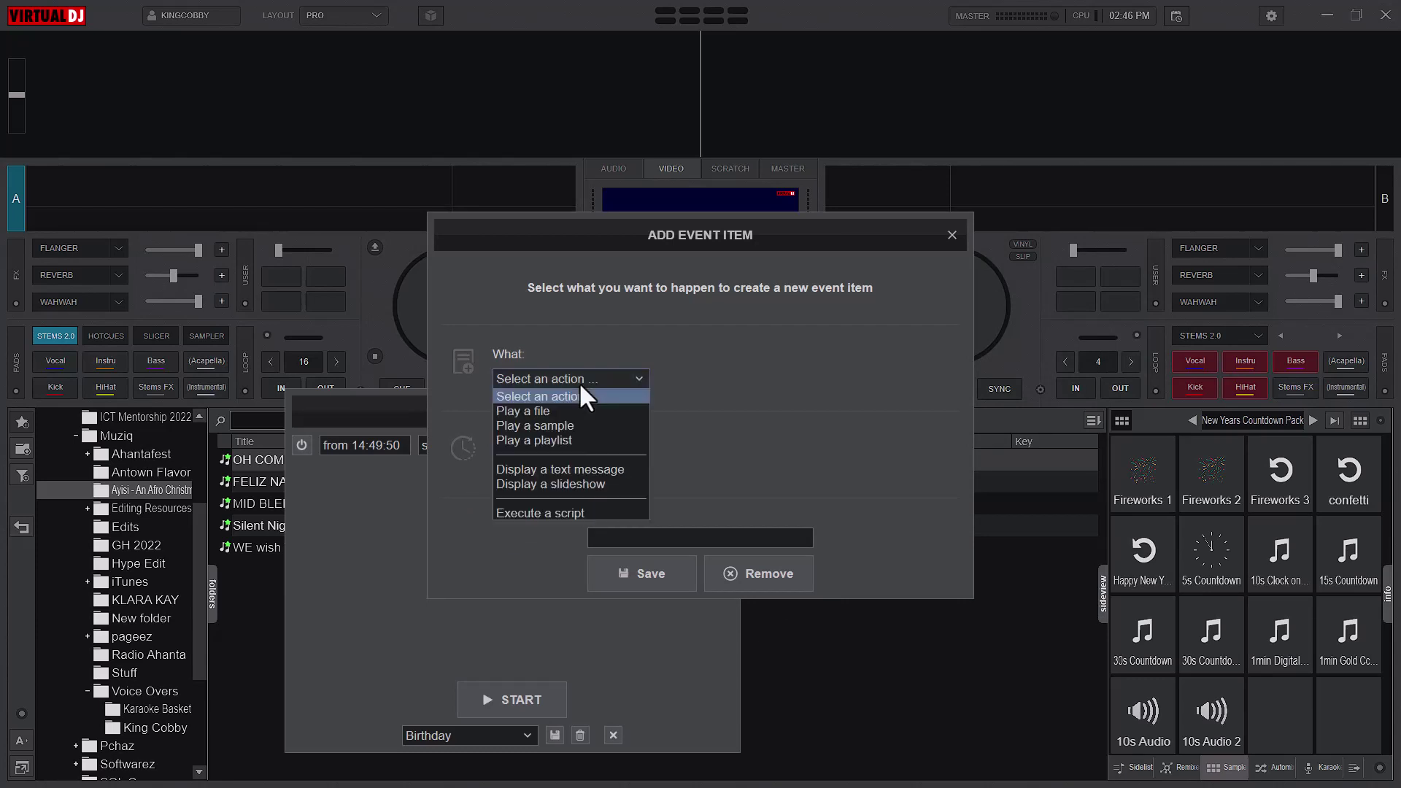
pyautogui.click(567, 429)
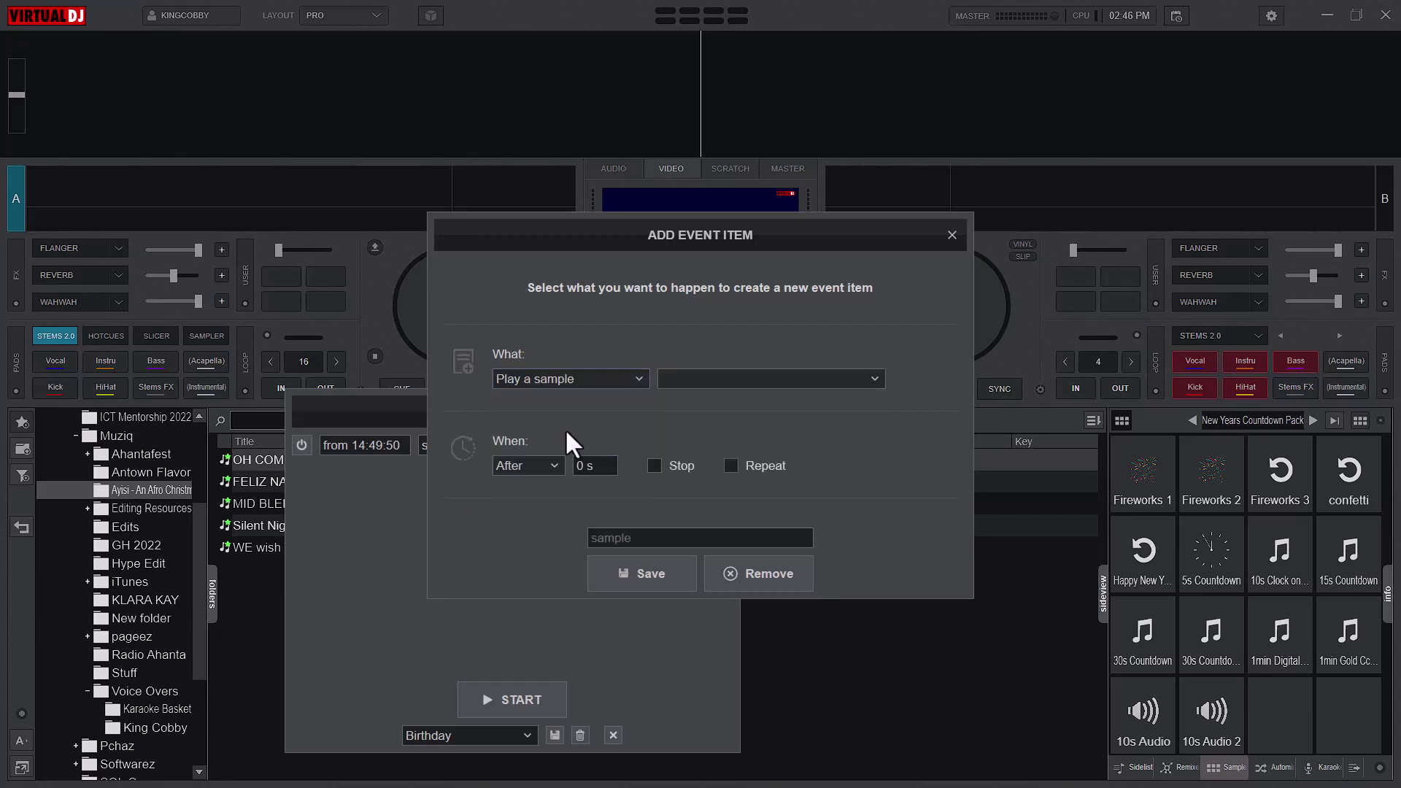
pyautogui.click(752, 379)
pyautogui.click(708, 582)
pyautogui.click(545, 466)
pyautogui.click(508, 490)
pyautogui.doubleClick(600, 469)
pyautogui.write('14:49:50')
pyautogui.click(646, 581)
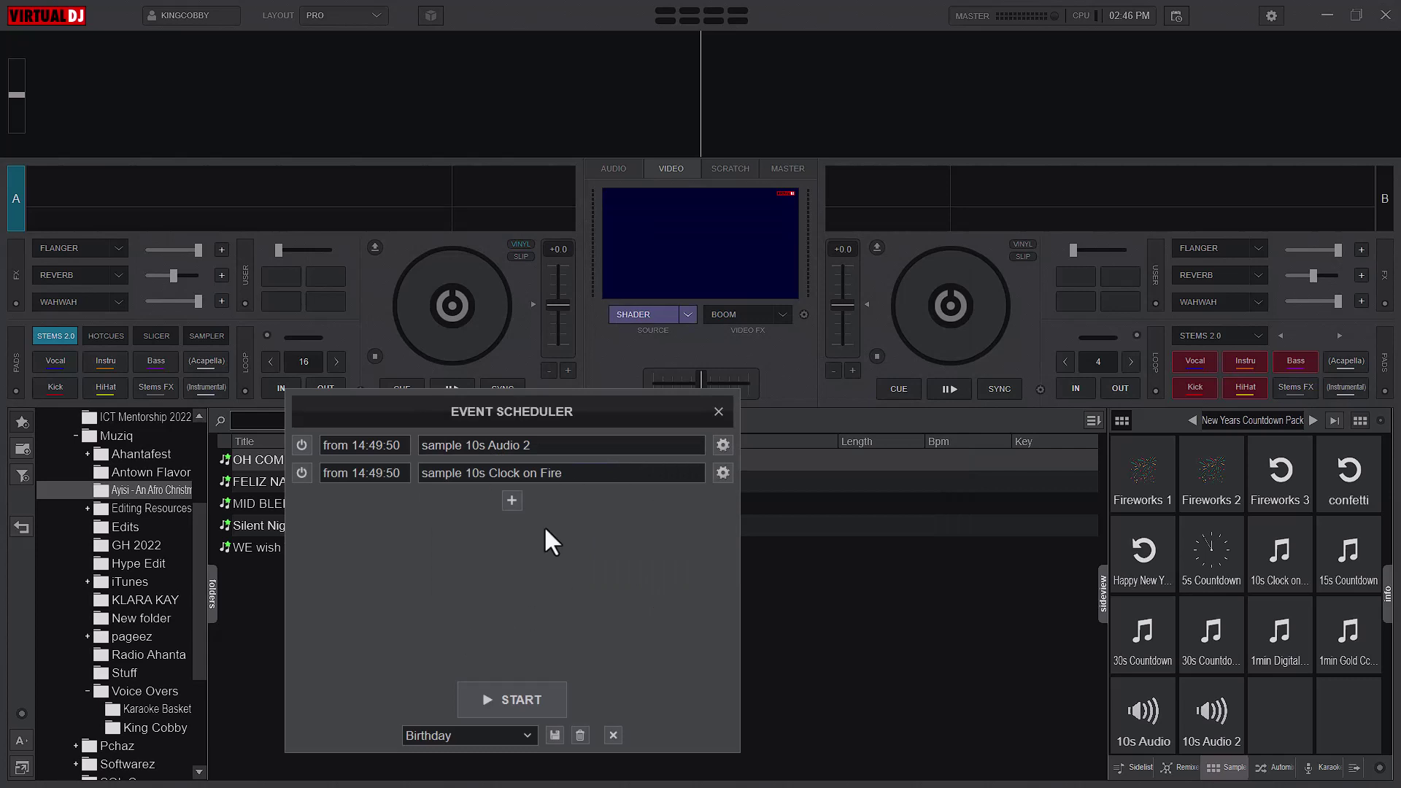
# Add an item playing the Fireworks 1 sample At 14:50.
pyautogui.click(513, 500)
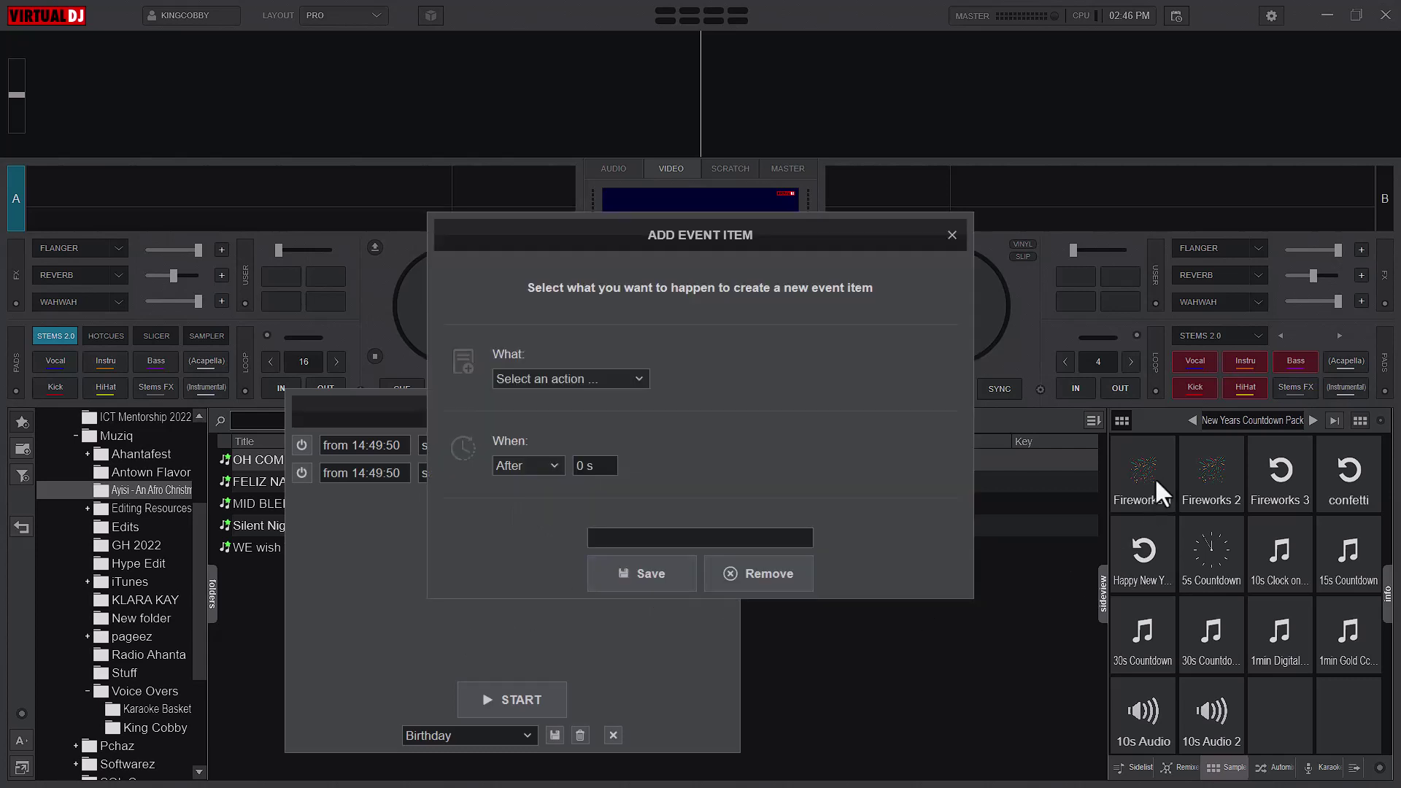
pyautogui.click(624, 381)
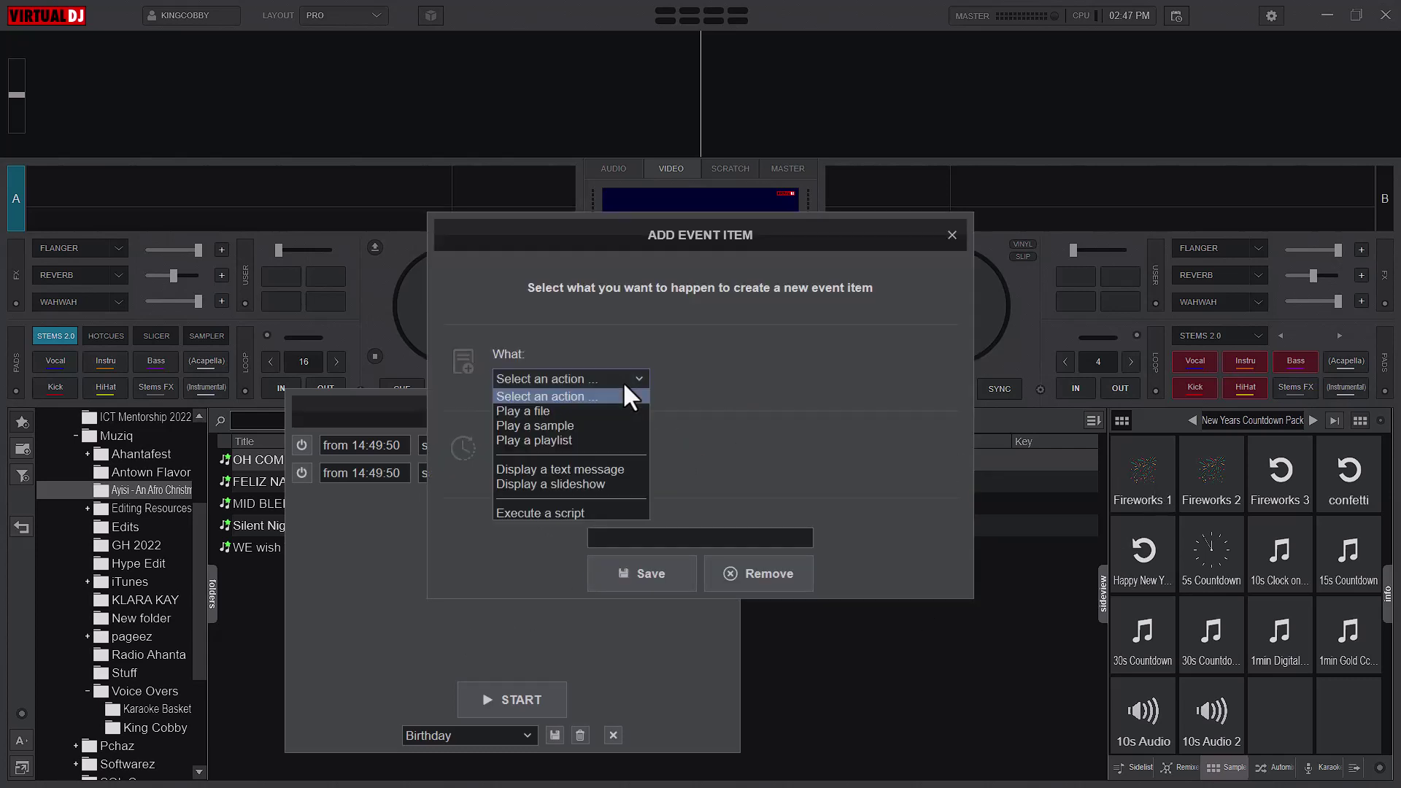
pyautogui.click(540, 425)
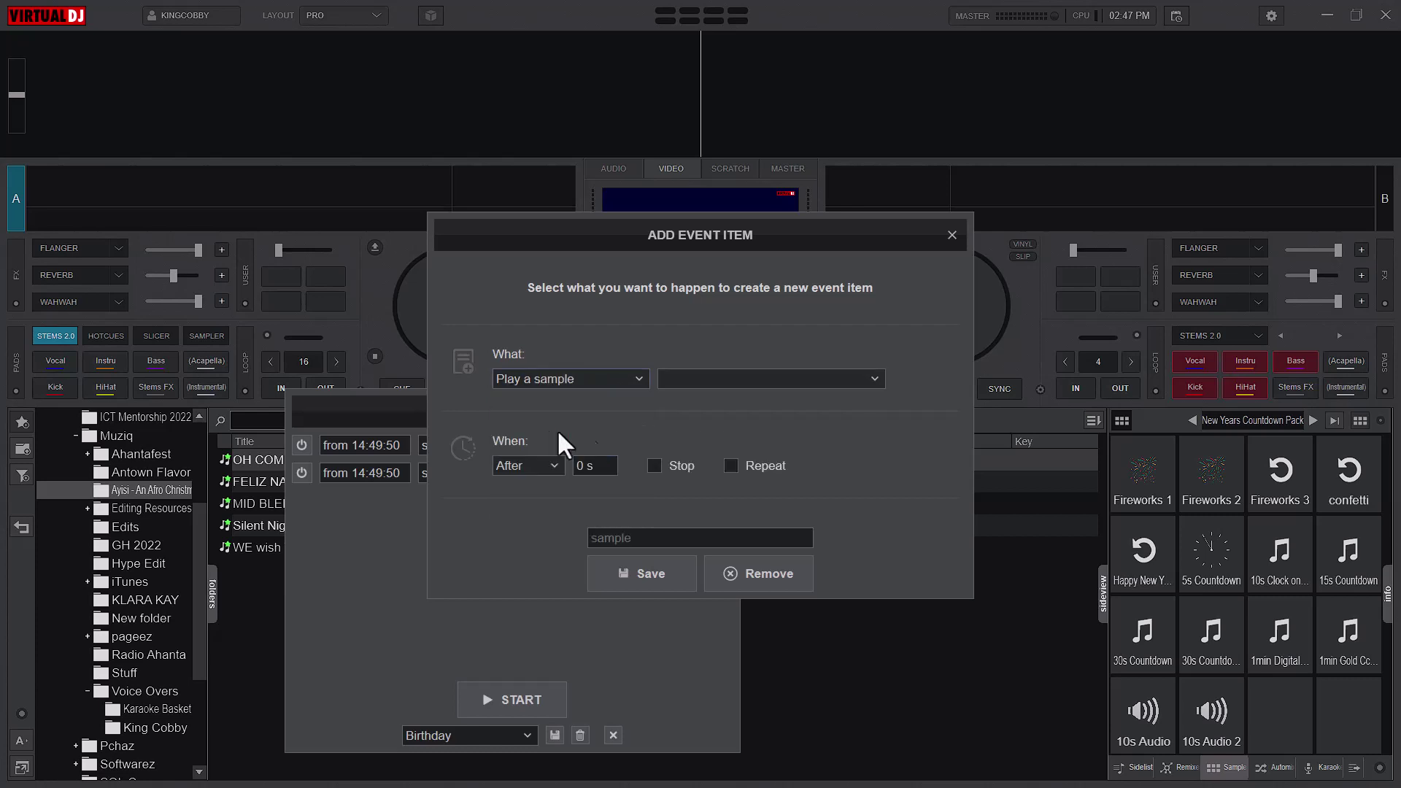
pyautogui.click(790, 378)
pyautogui.click(697, 399)
pyautogui.click(533, 463)
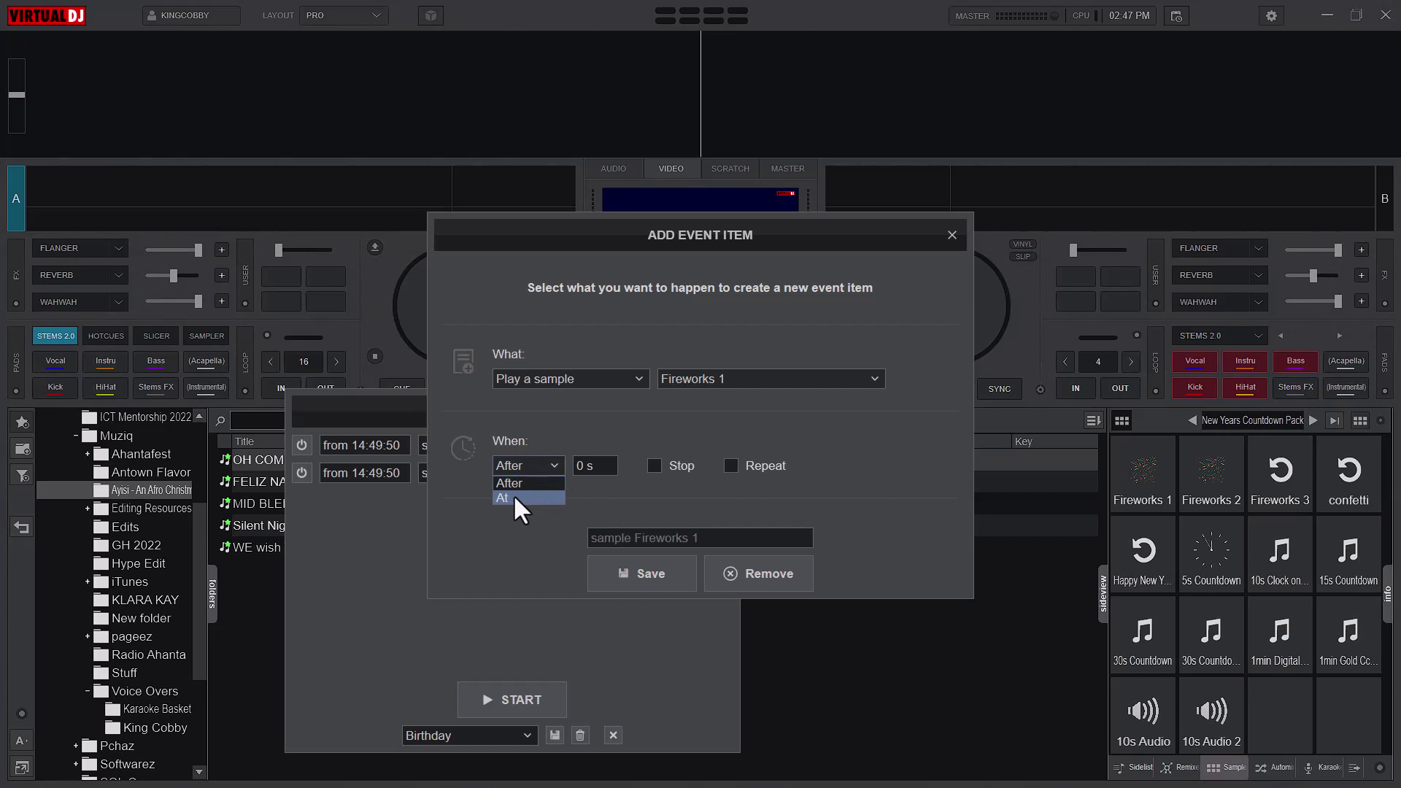
pyautogui.click(514, 494)
pyautogui.doubleClick(599, 466)
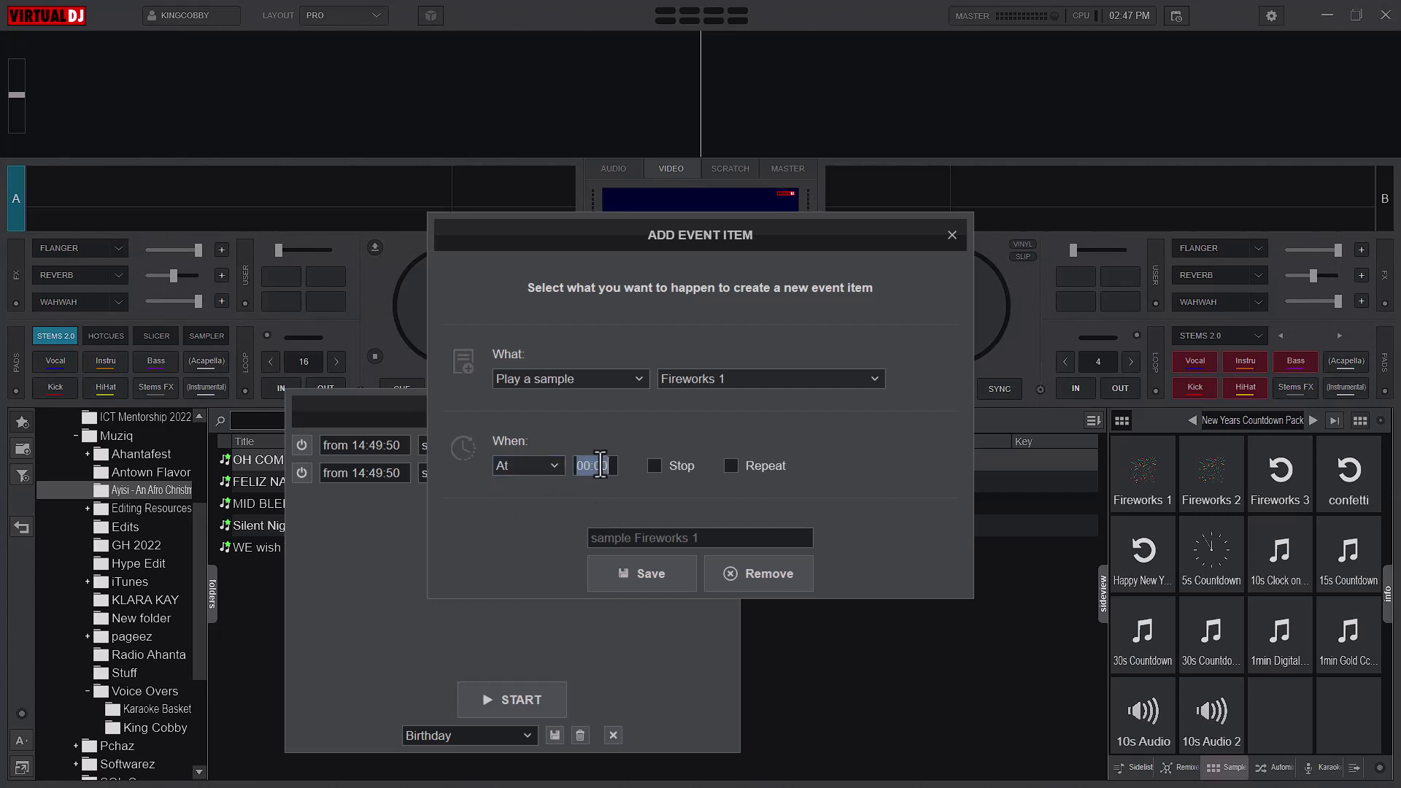
pyautogui.write('14:49:50')
pyautogui.moveTo(582, 468); pyautogui.dragTo(702, 461)
pyautogui.write('50')
pyautogui.click(643, 573)
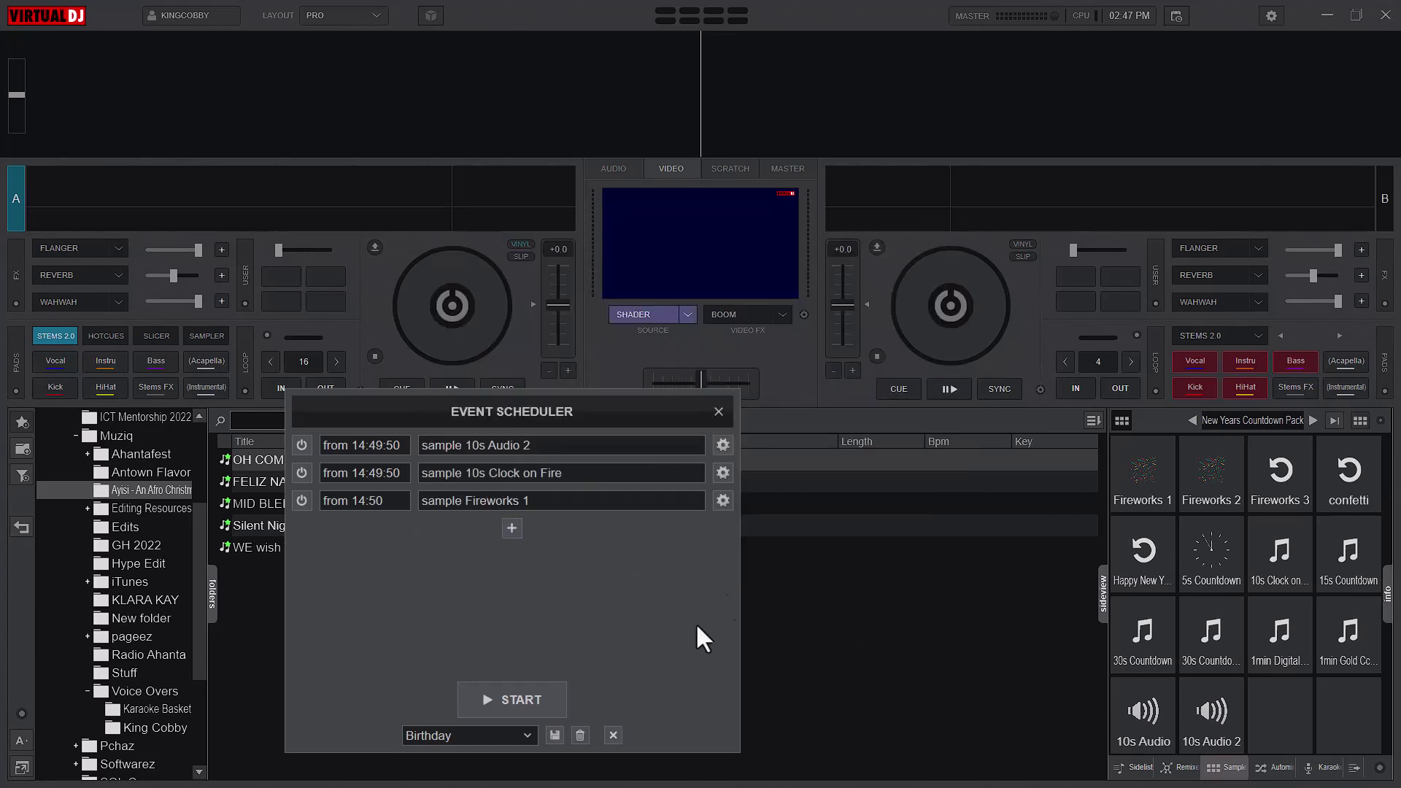
# Switch the sampler to the Audio FX bank and open the Fireworks 1 item's settings.
pyautogui.click(1193, 420)
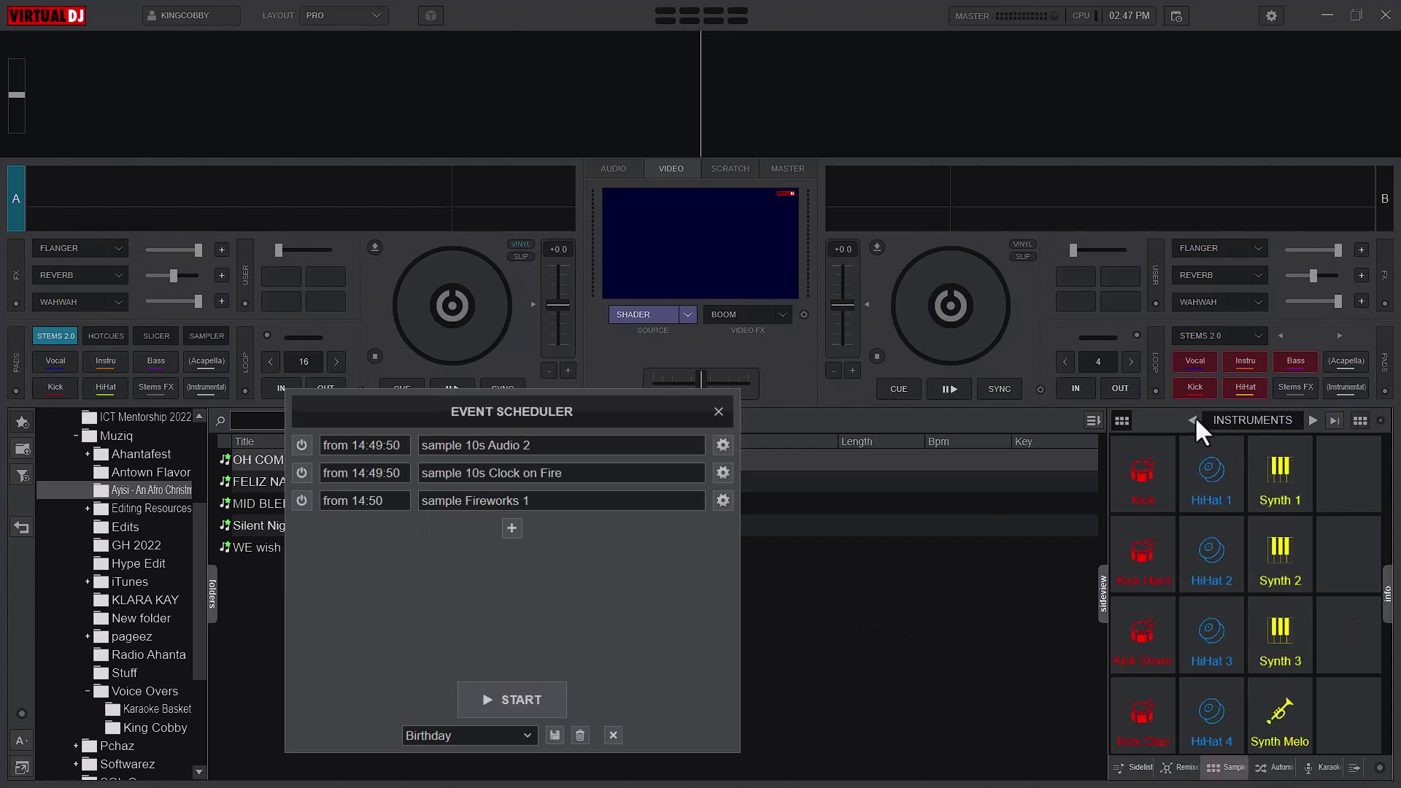
pyautogui.click(1193, 420)
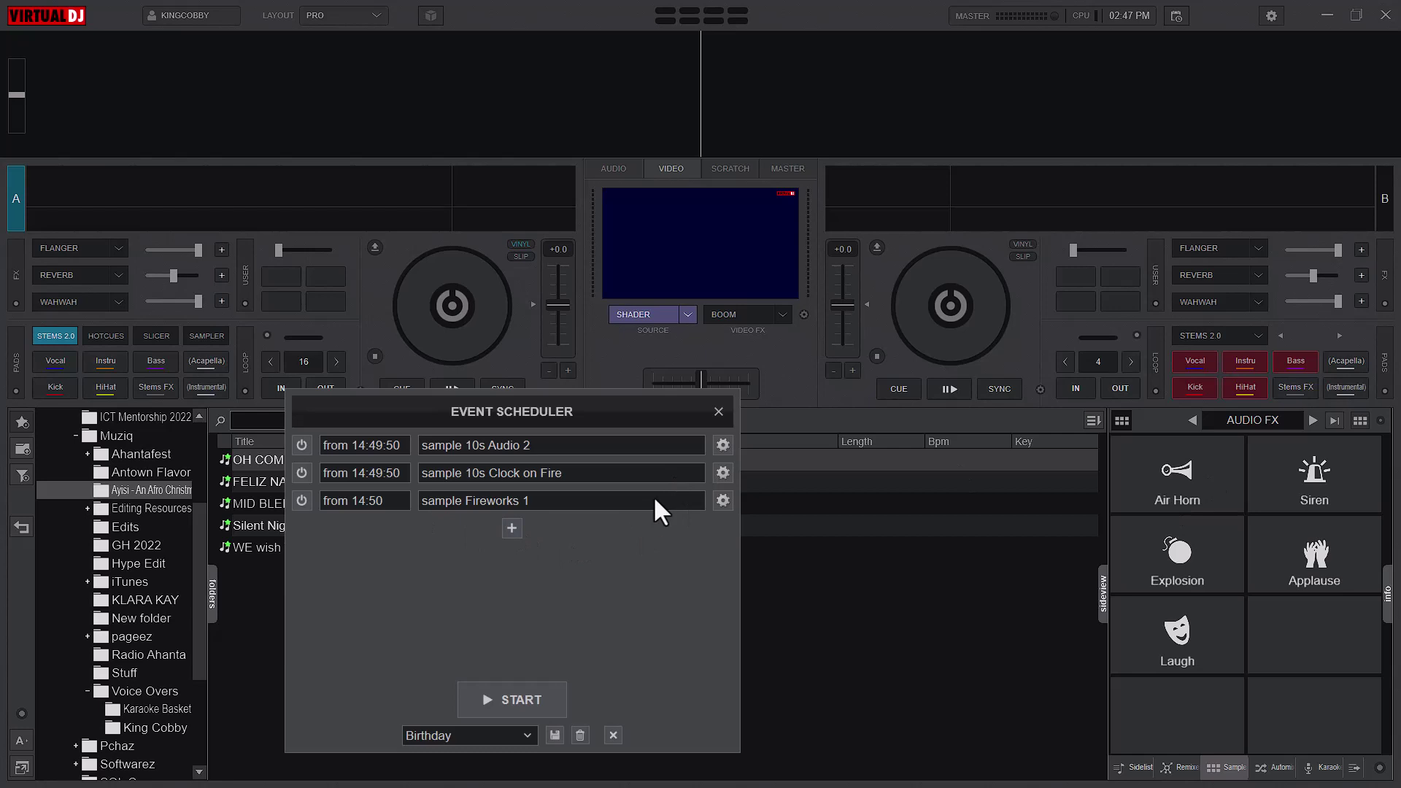
pyautogui.click(718, 502)
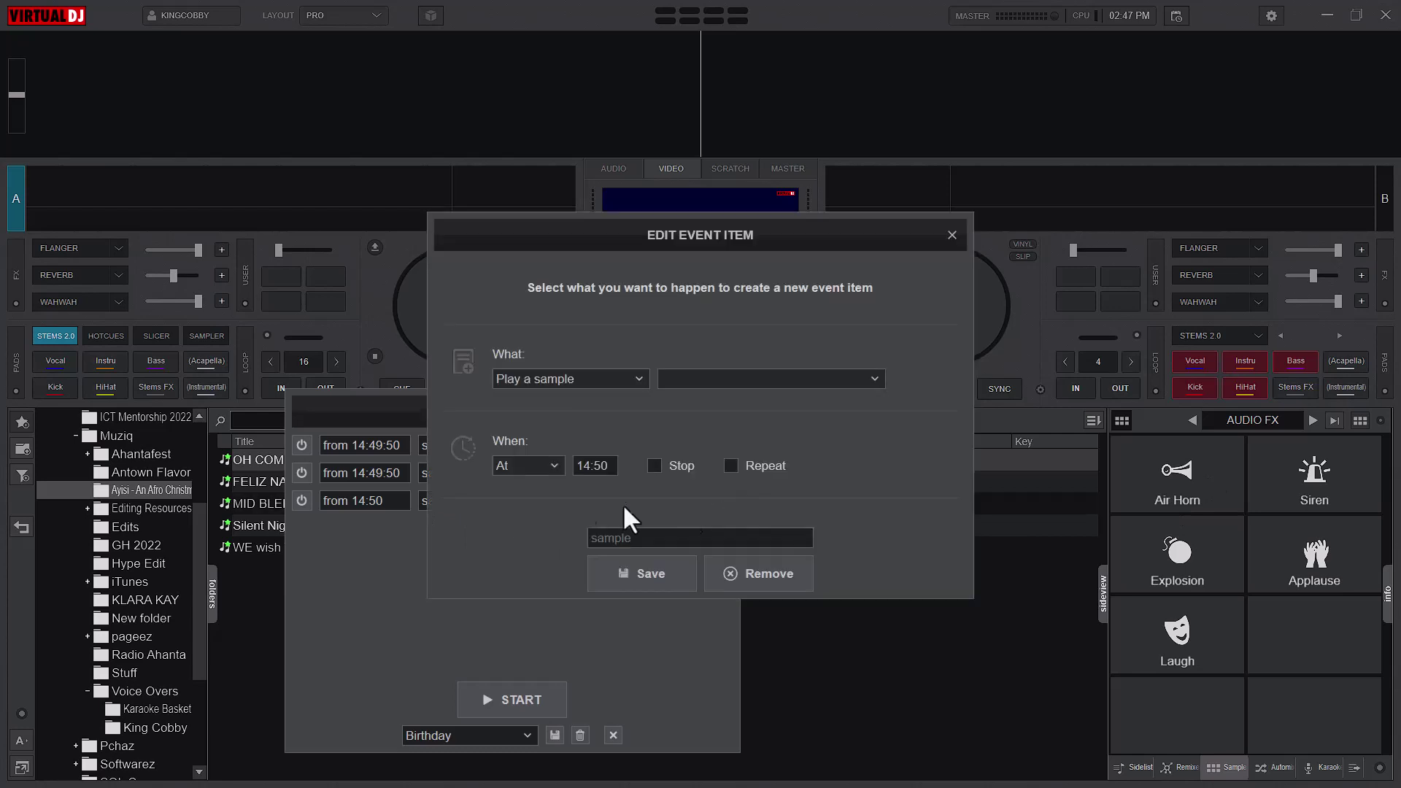
pyautogui.doubleClick(605, 467)
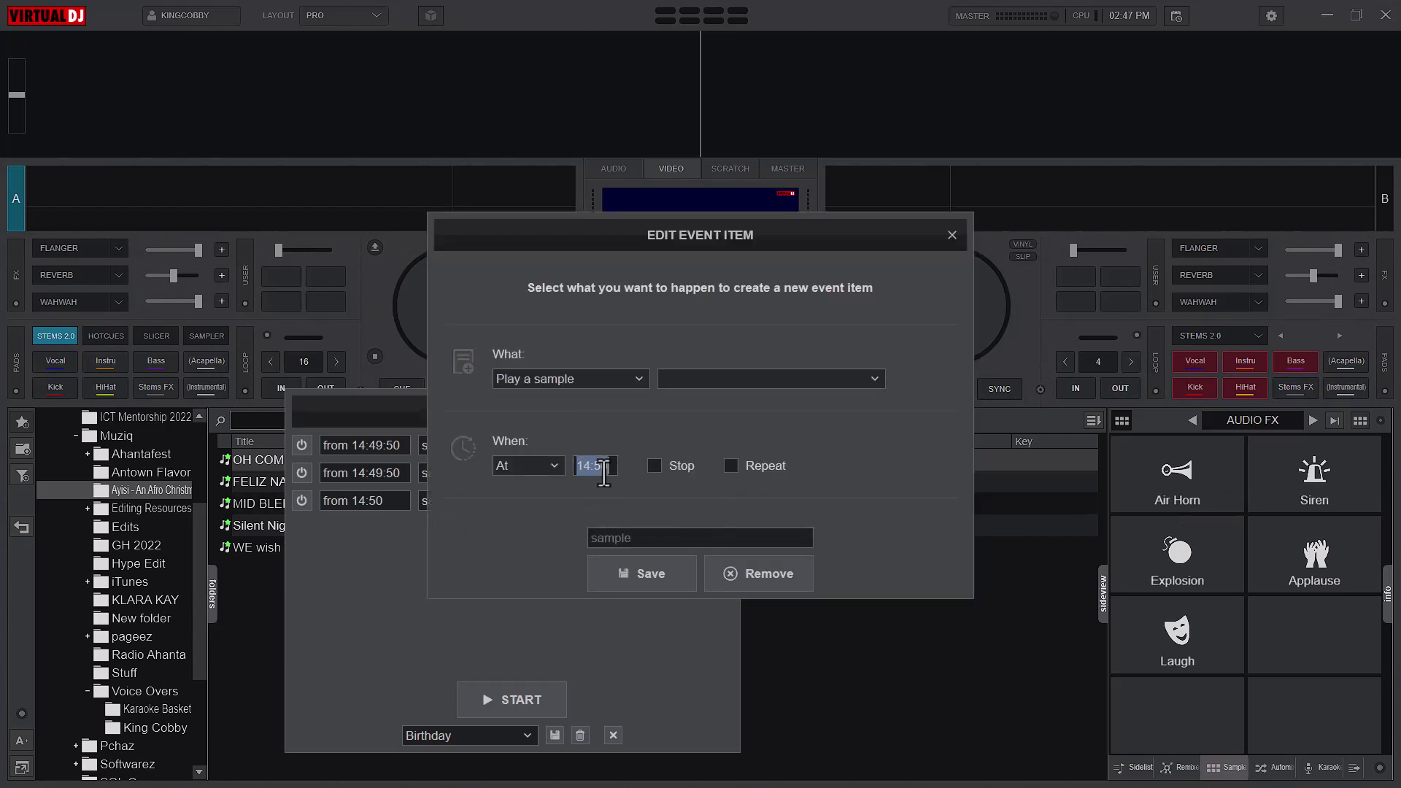
# Save the edited item, then add an Air Horn sample item scheduled At 14:50.
pyautogui.click(650, 573)
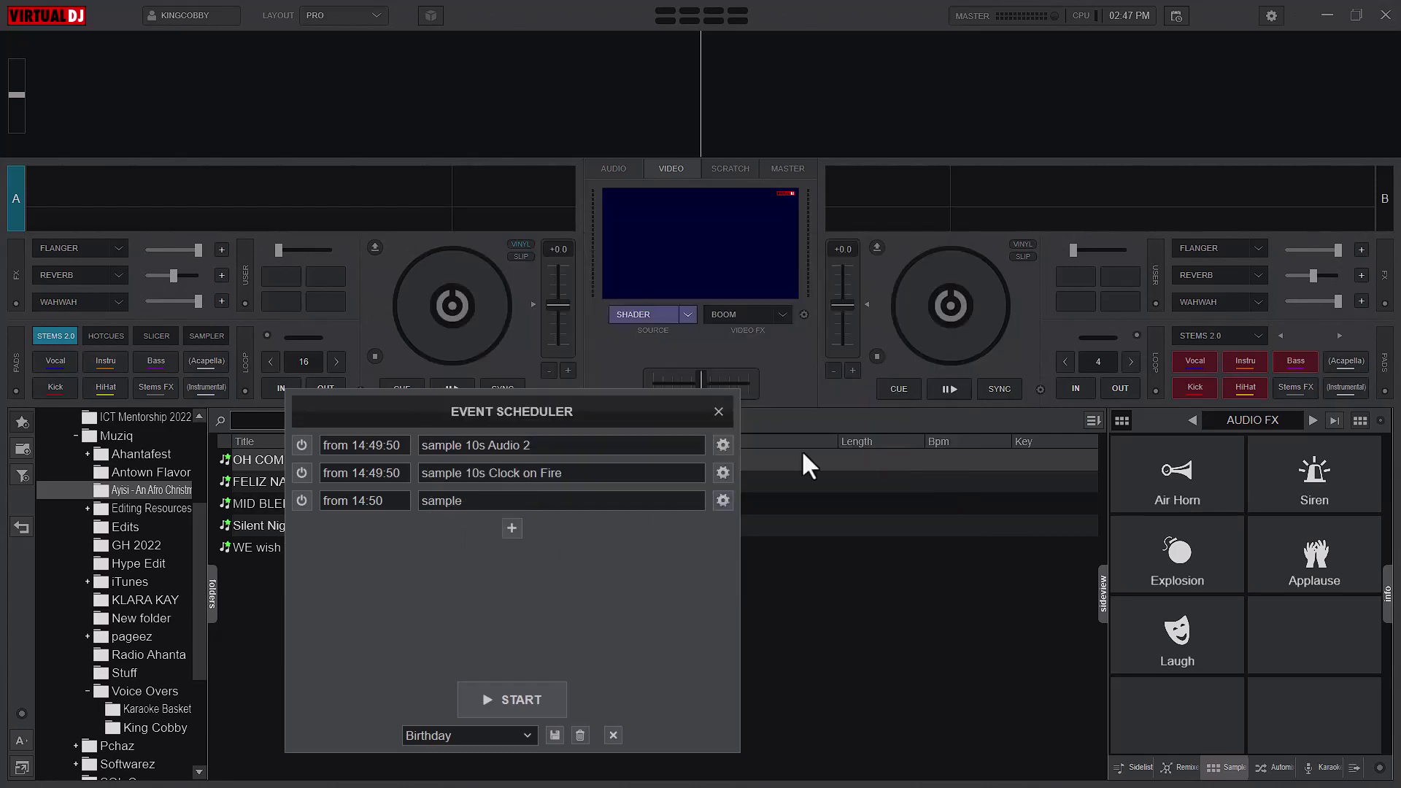
pyautogui.click(512, 527)
pyautogui.click(603, 380)
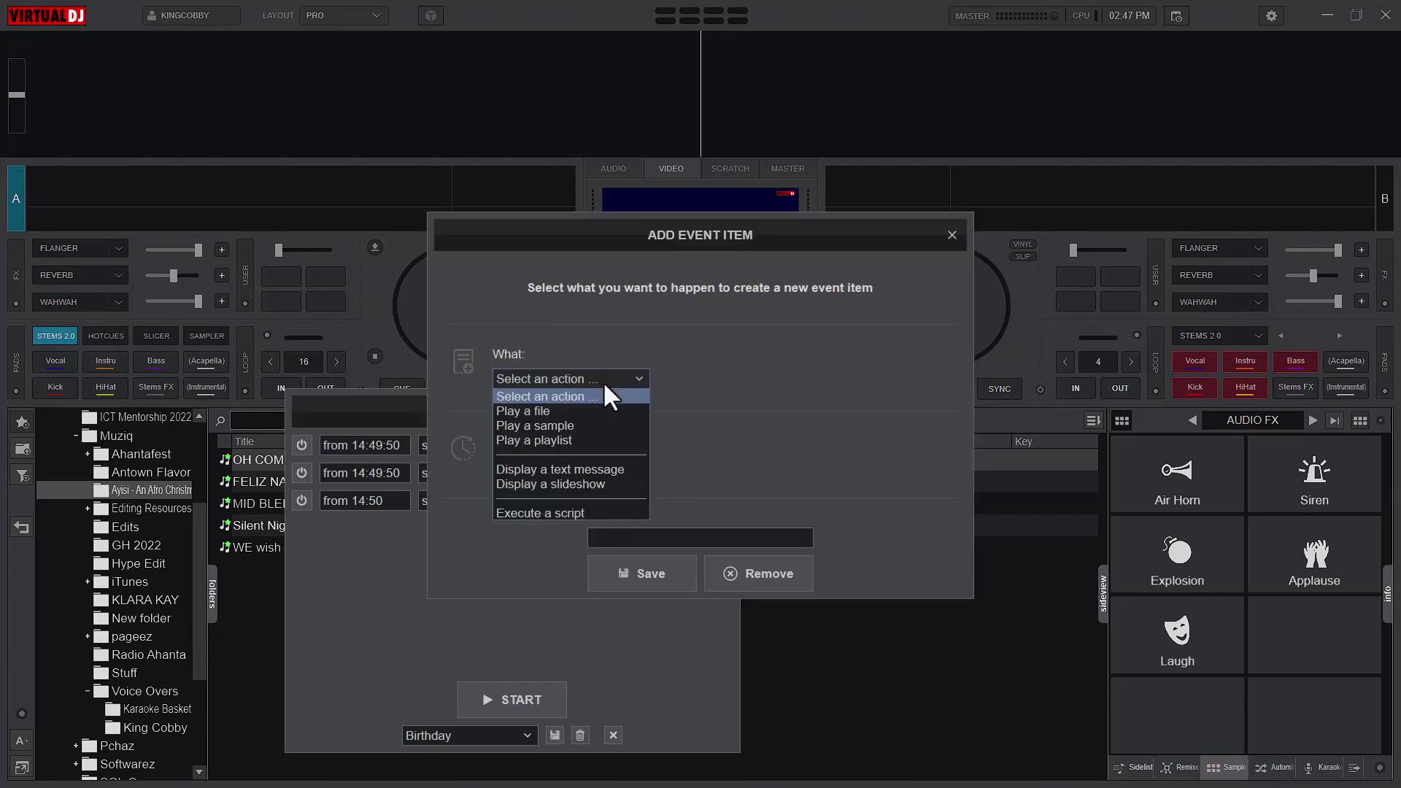
pyautogui.click(564, 427)
pyautogui.click(756, 380)
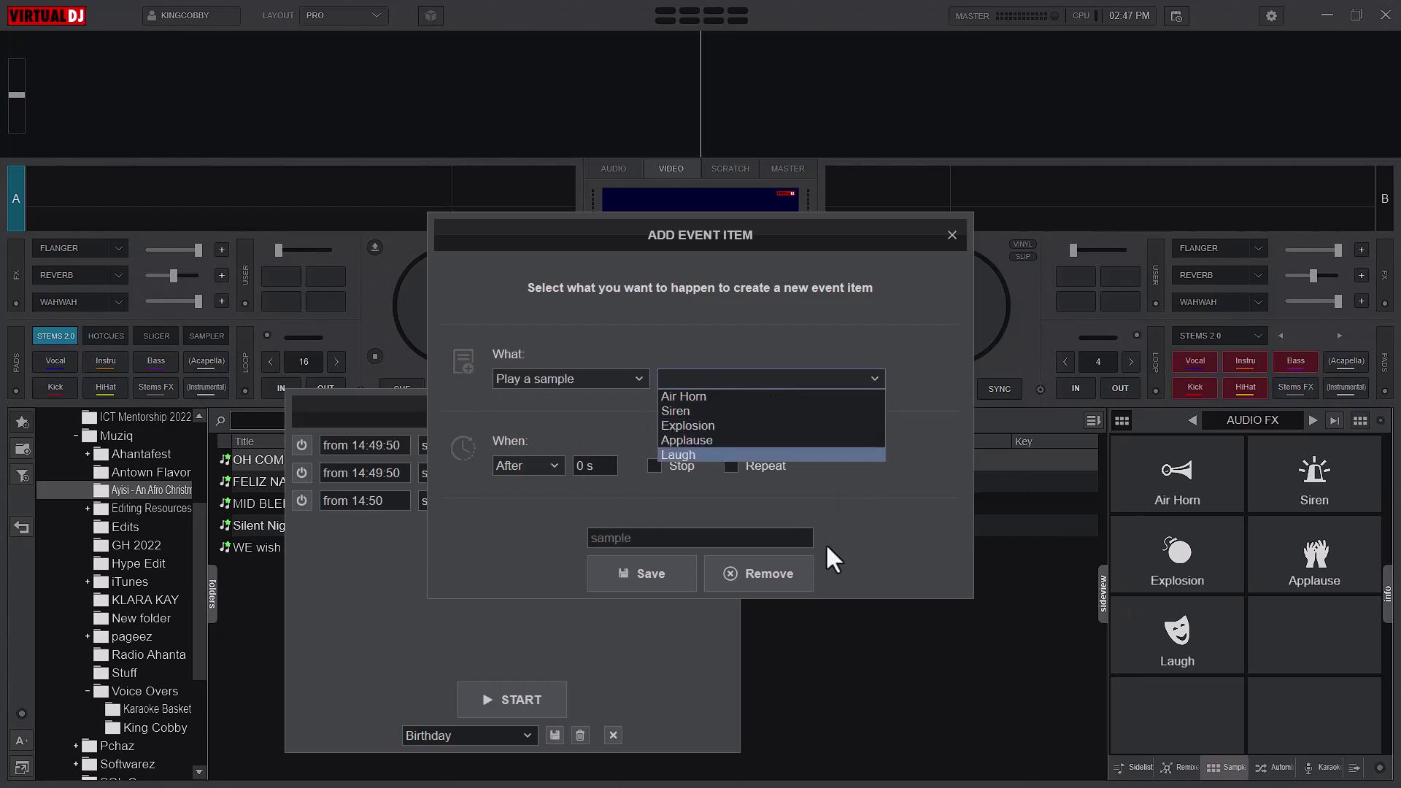
pyautogui.click(733, 409)
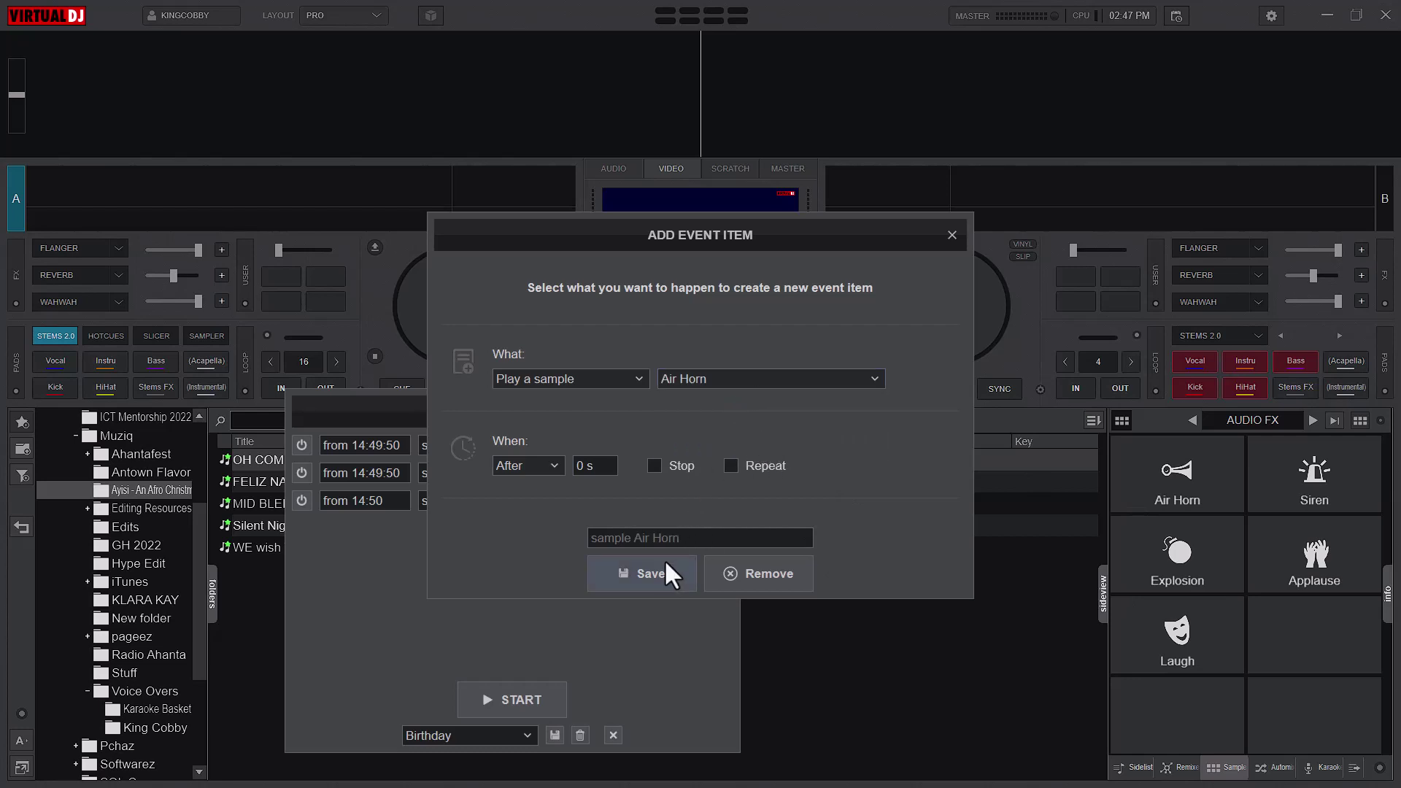
pyautogui.click(556, 466)
pyautogui.click(530, 492)
pyautogui.click(577, 469)
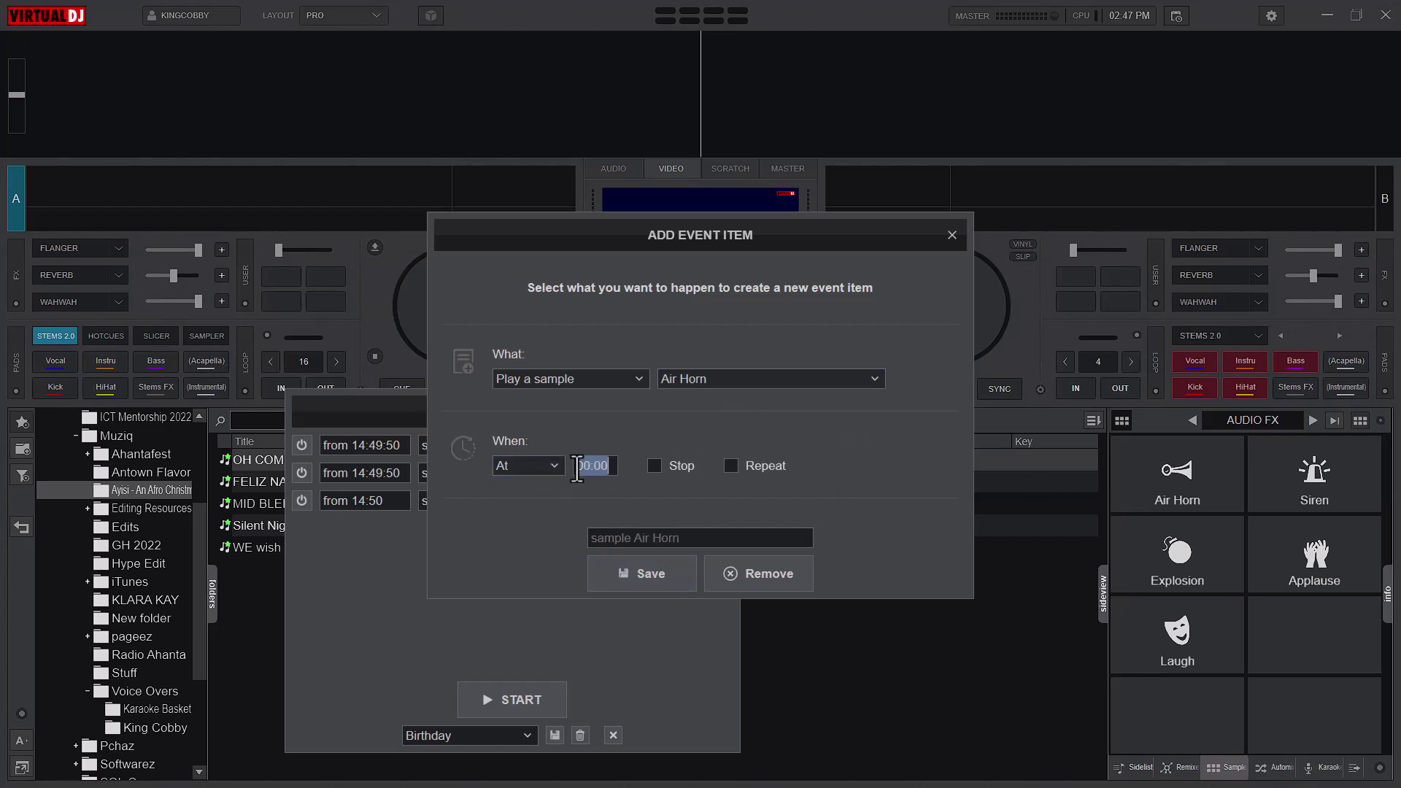
pyautogui.write('14:50')
pyautogui.click(642, 574)
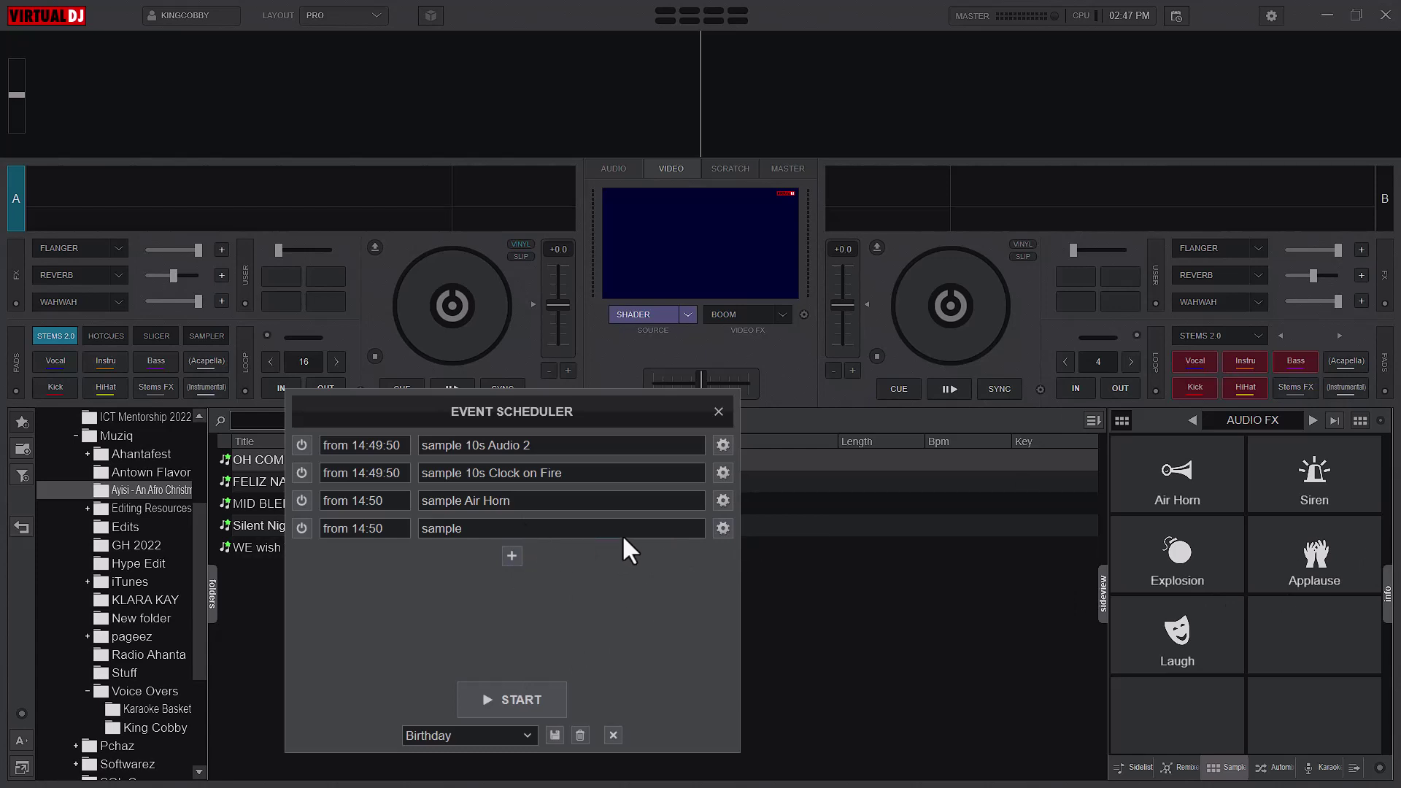
# Add an Applause sample item At 14:50 and remove the empty sample item.
pyautogui.click(511, 556)
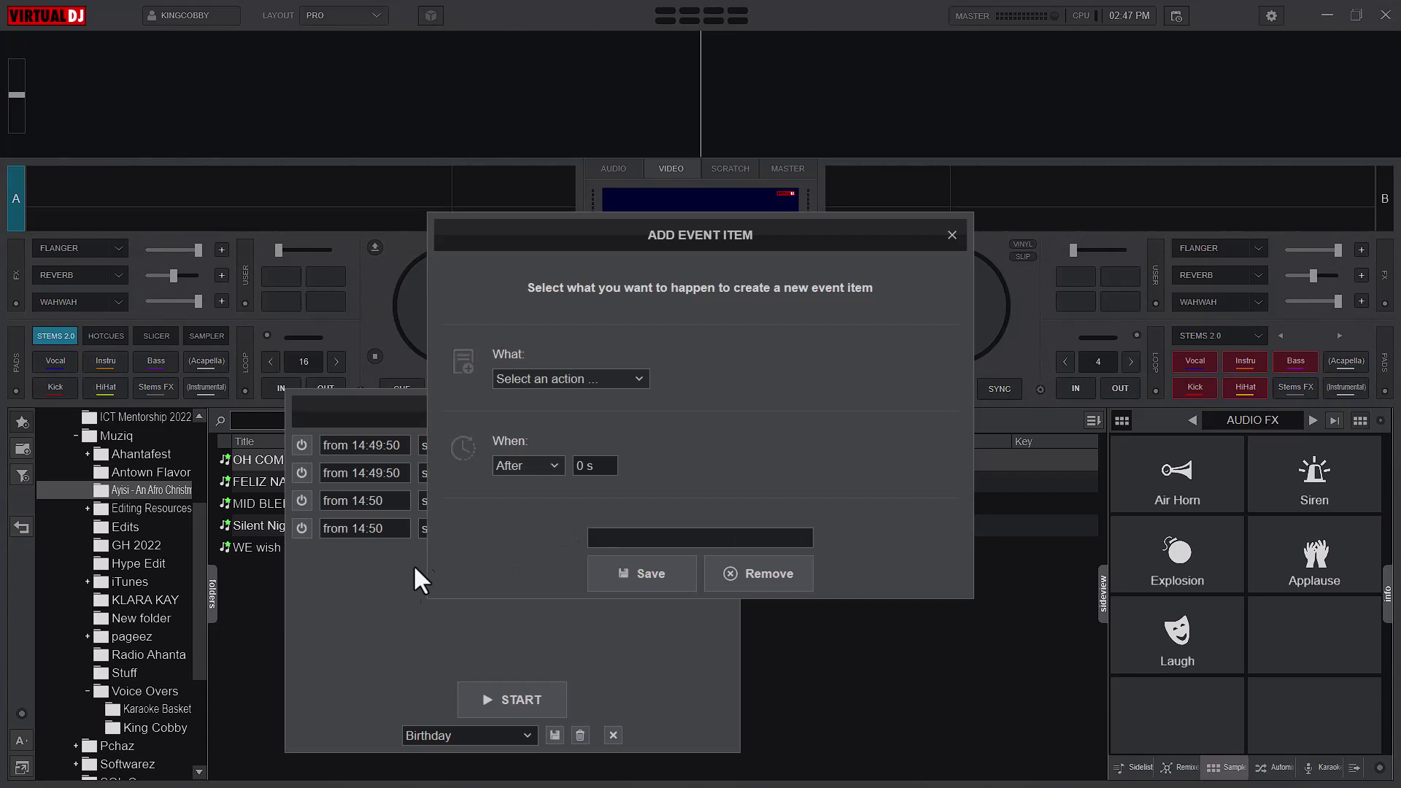
pyautogui.click(532, 383)
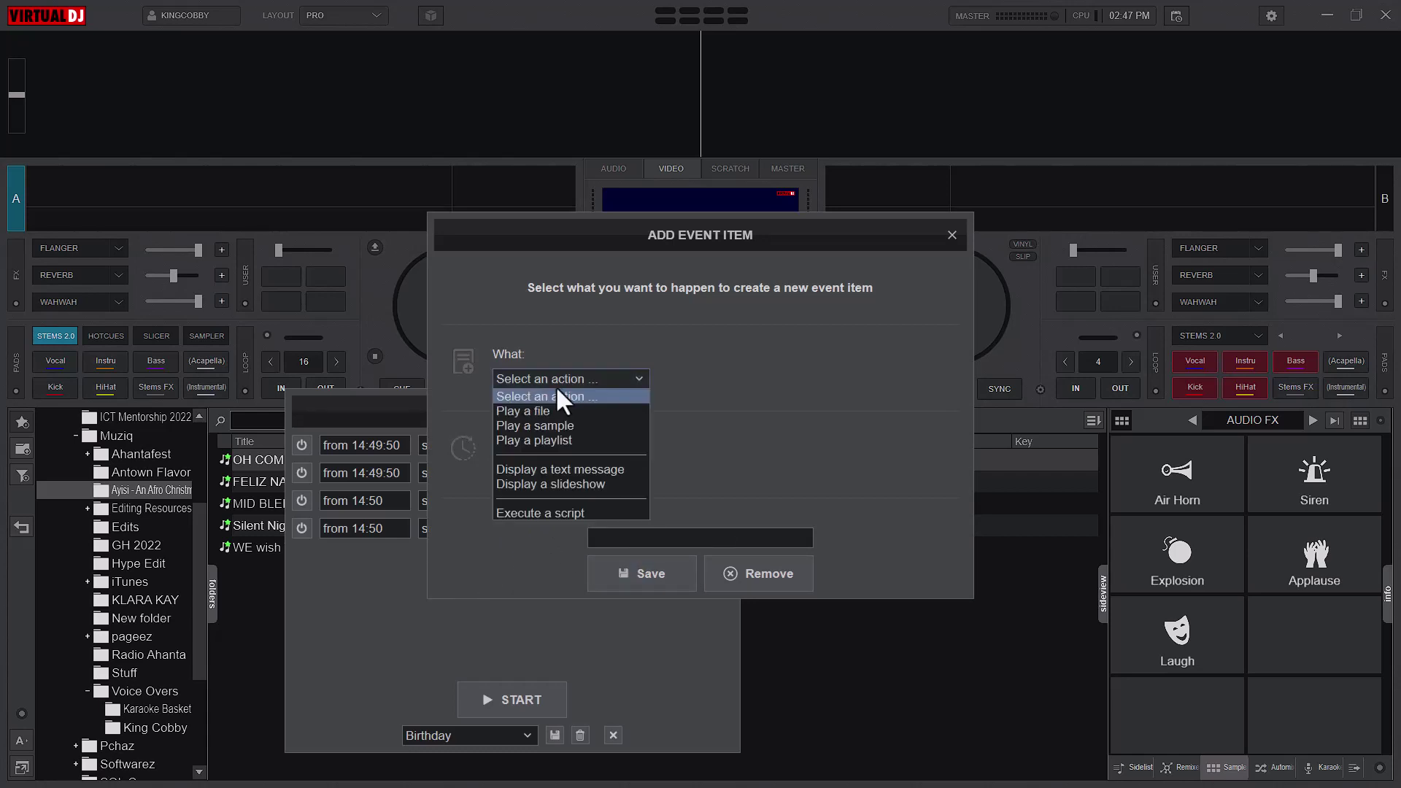
pyautogui.click(542, 430)
pyautogui.click(520, 466)
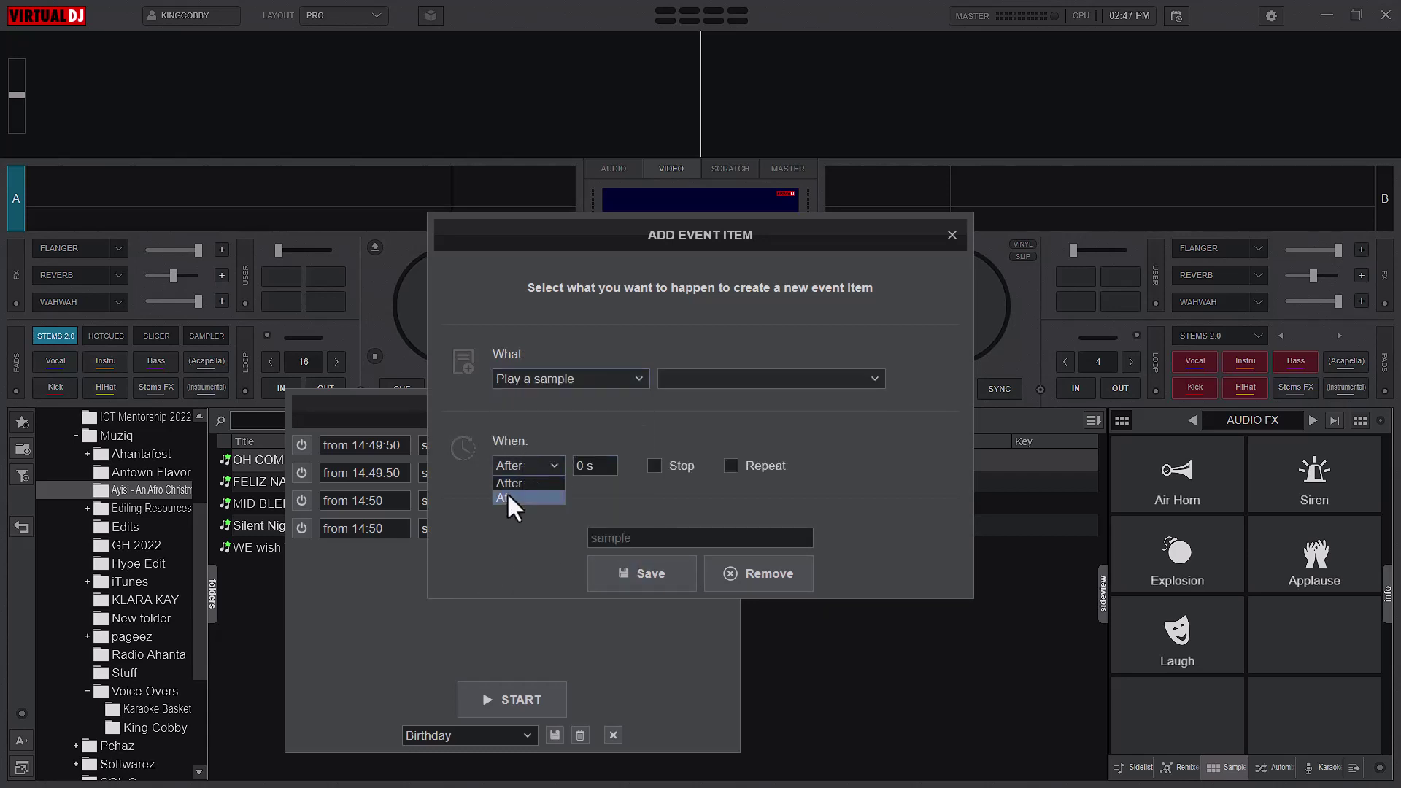
pyautogui.click(506, 492)
pyautogui.click(590, 467)
pyautogui.write('14:50')
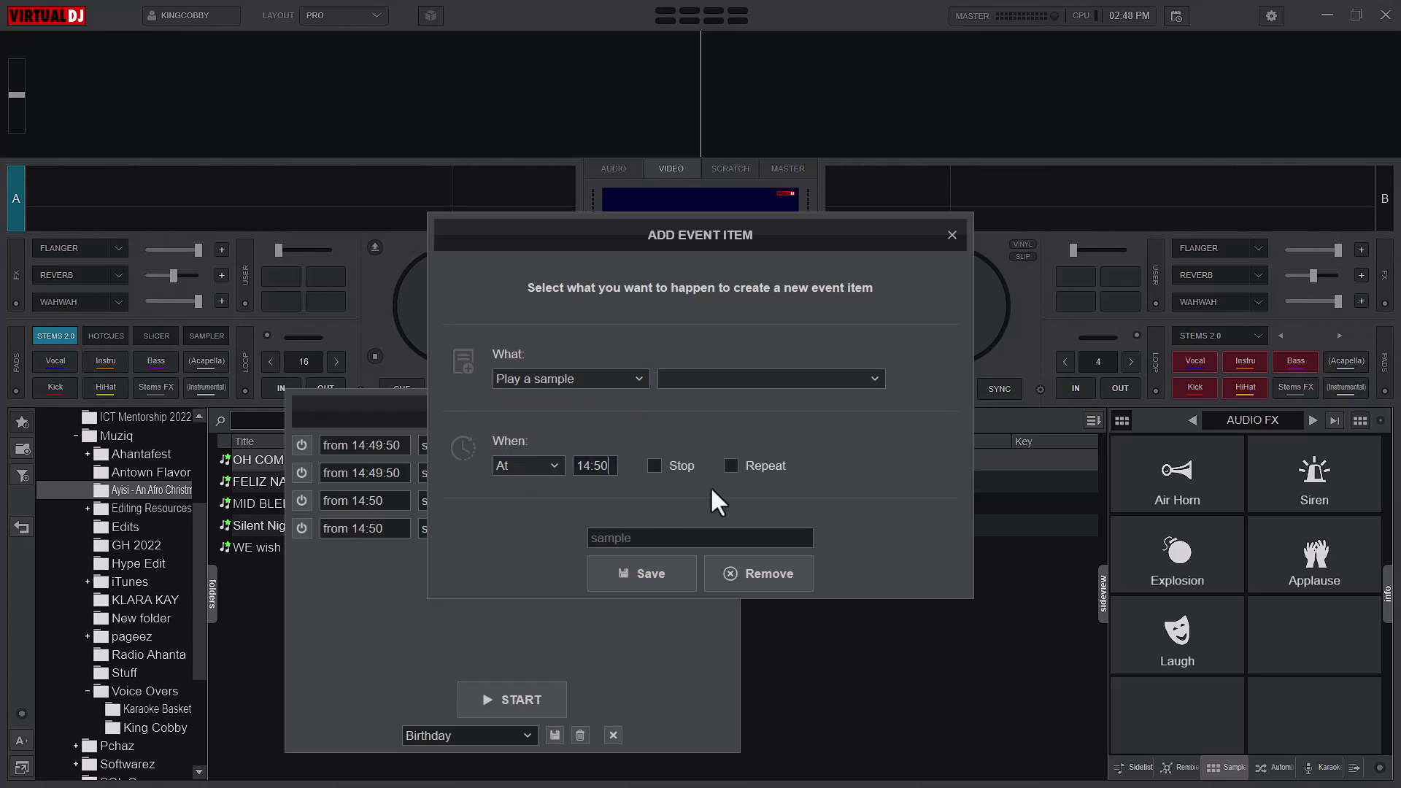
pyautogui.click(748, 376)
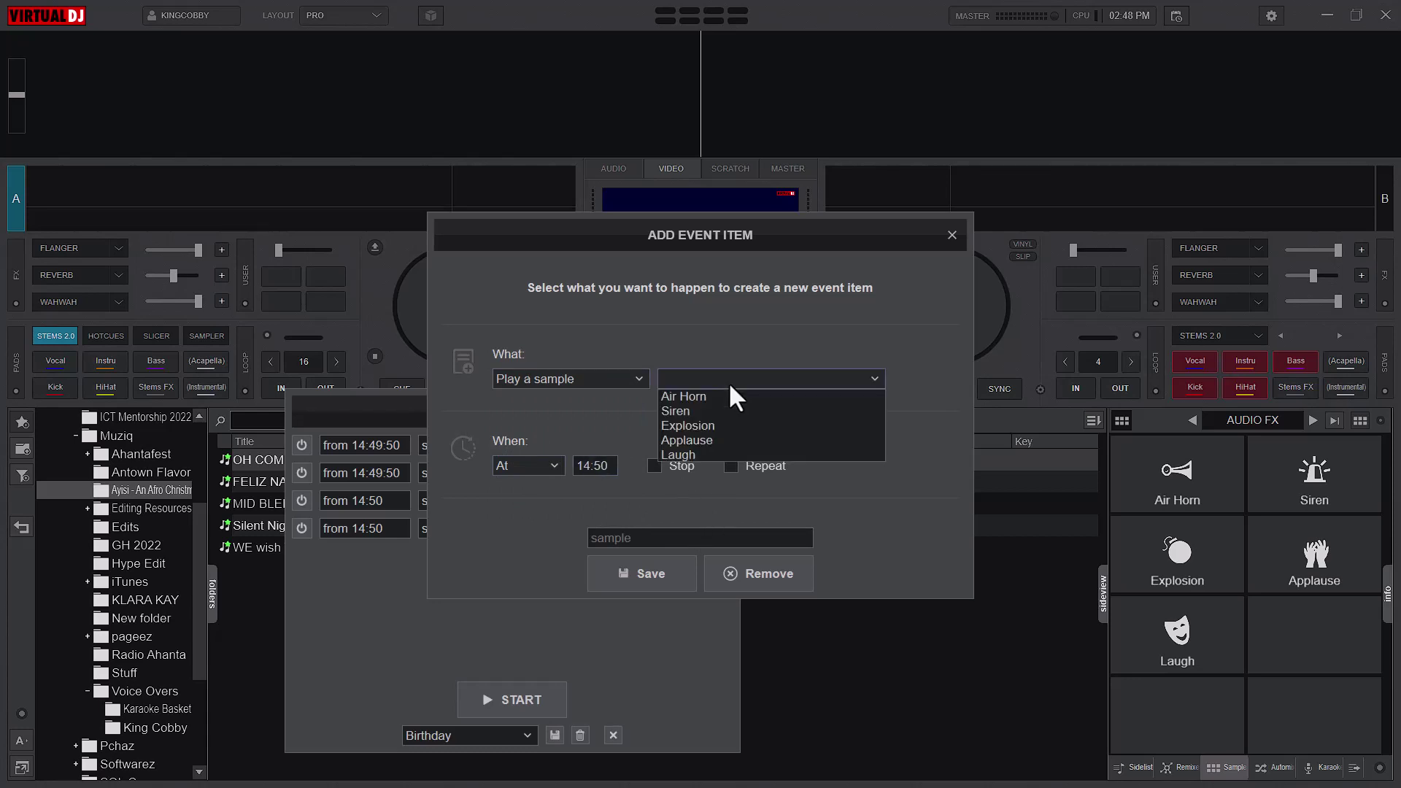
pyautogui.click(700, 443)
pyautogui.click(672, 581)
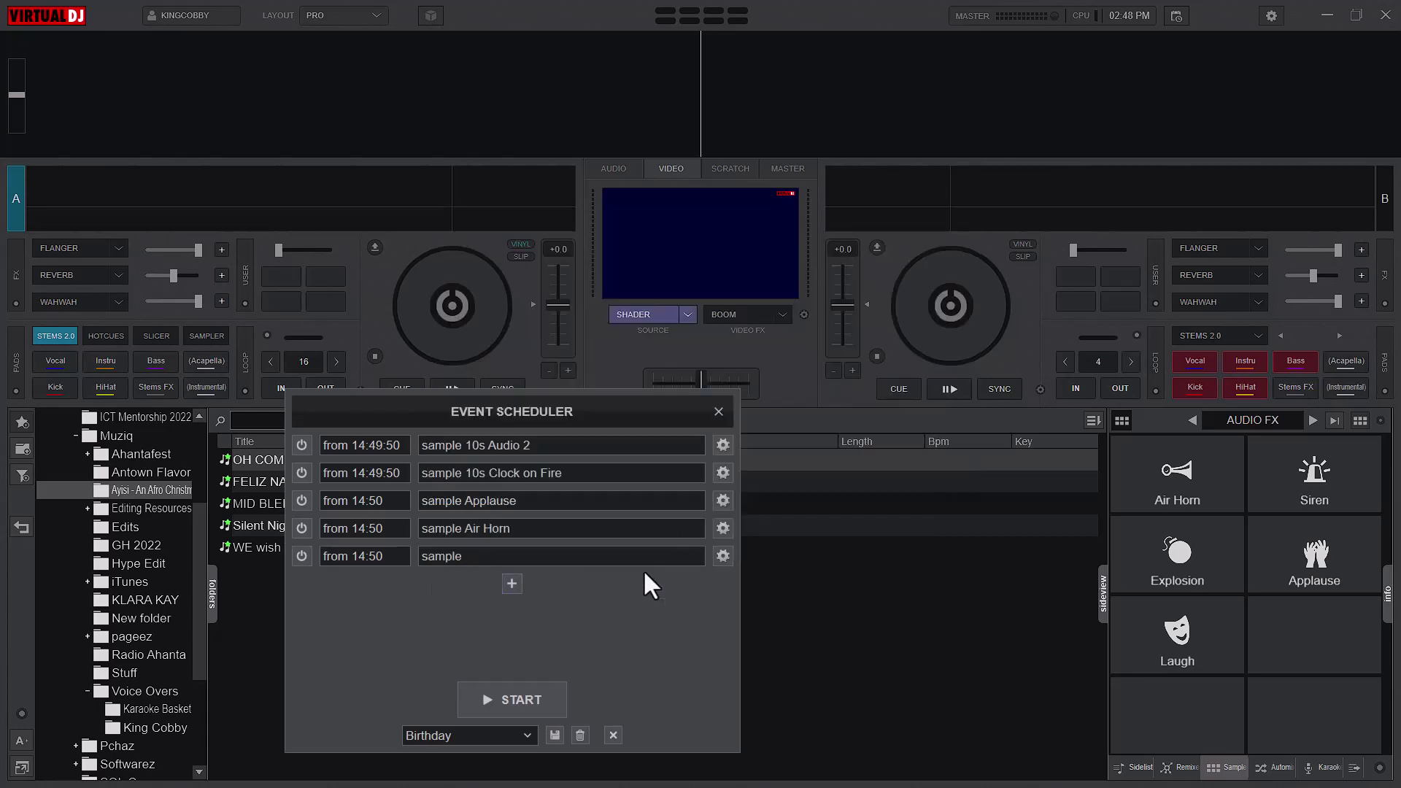
pyautogui.click(725, 557)
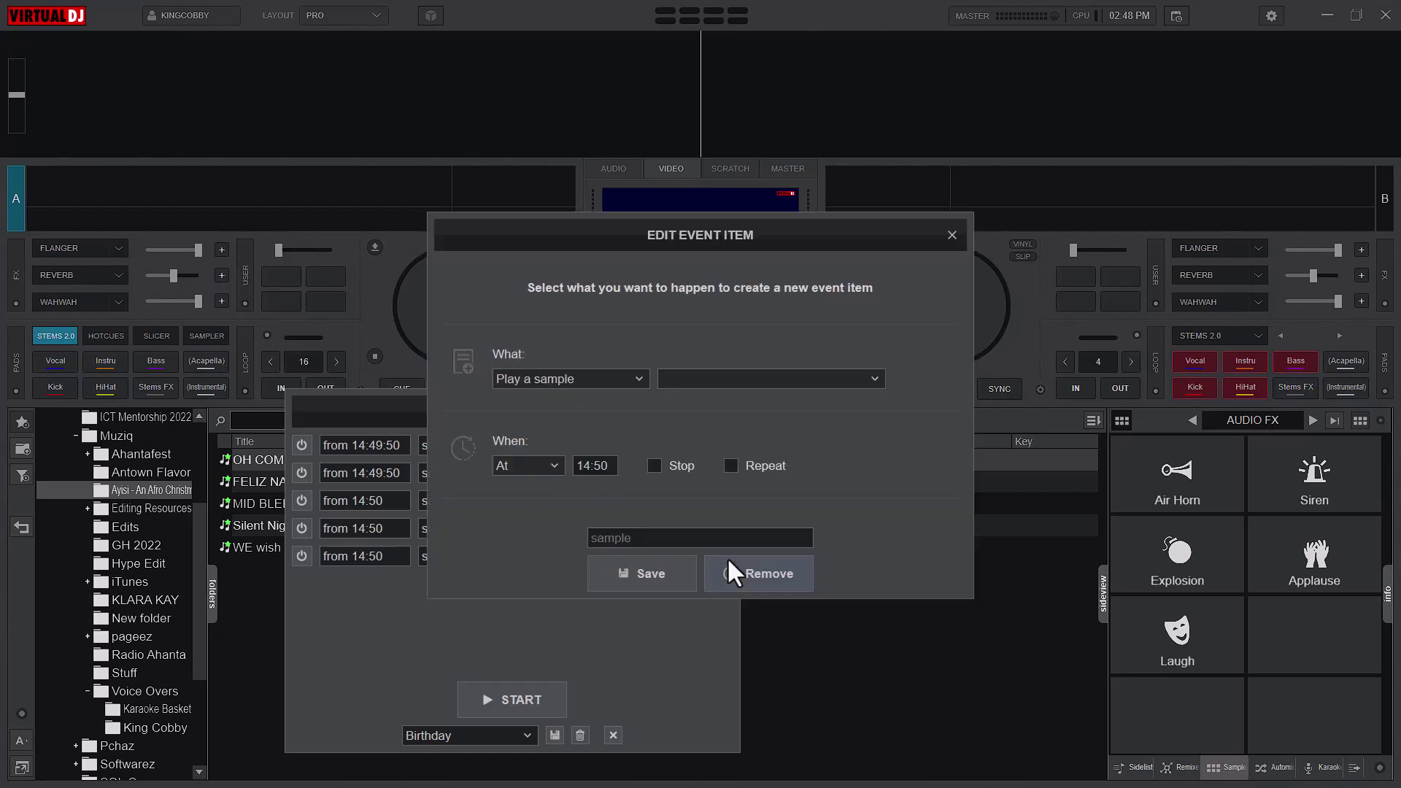
pyautogui.click(768, 581)
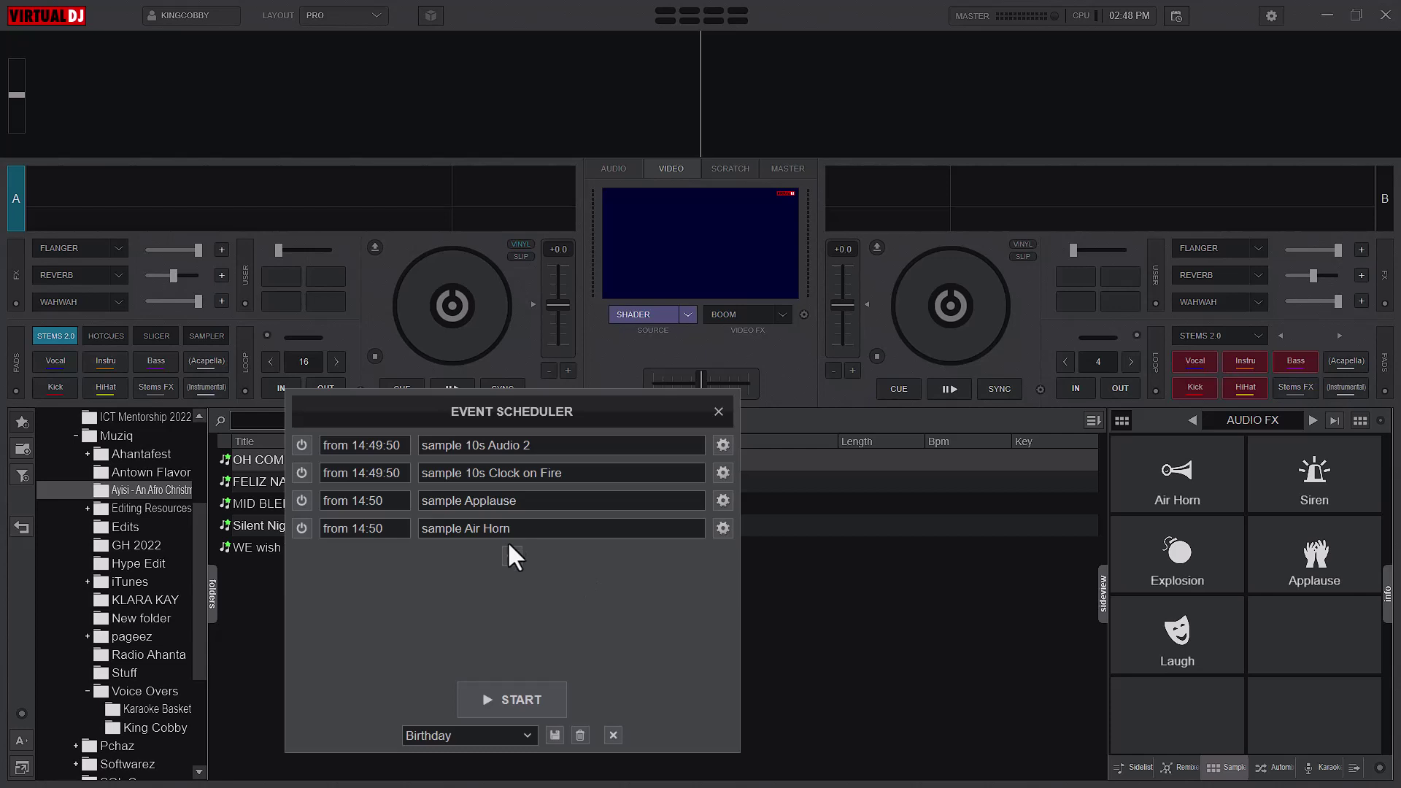
# Switch to the New Years Countdown Pack bank and add a Fireworks 1 item At 14:50.
pyautogui.click(1310, 425)
pyautogui.click(1312, 424)
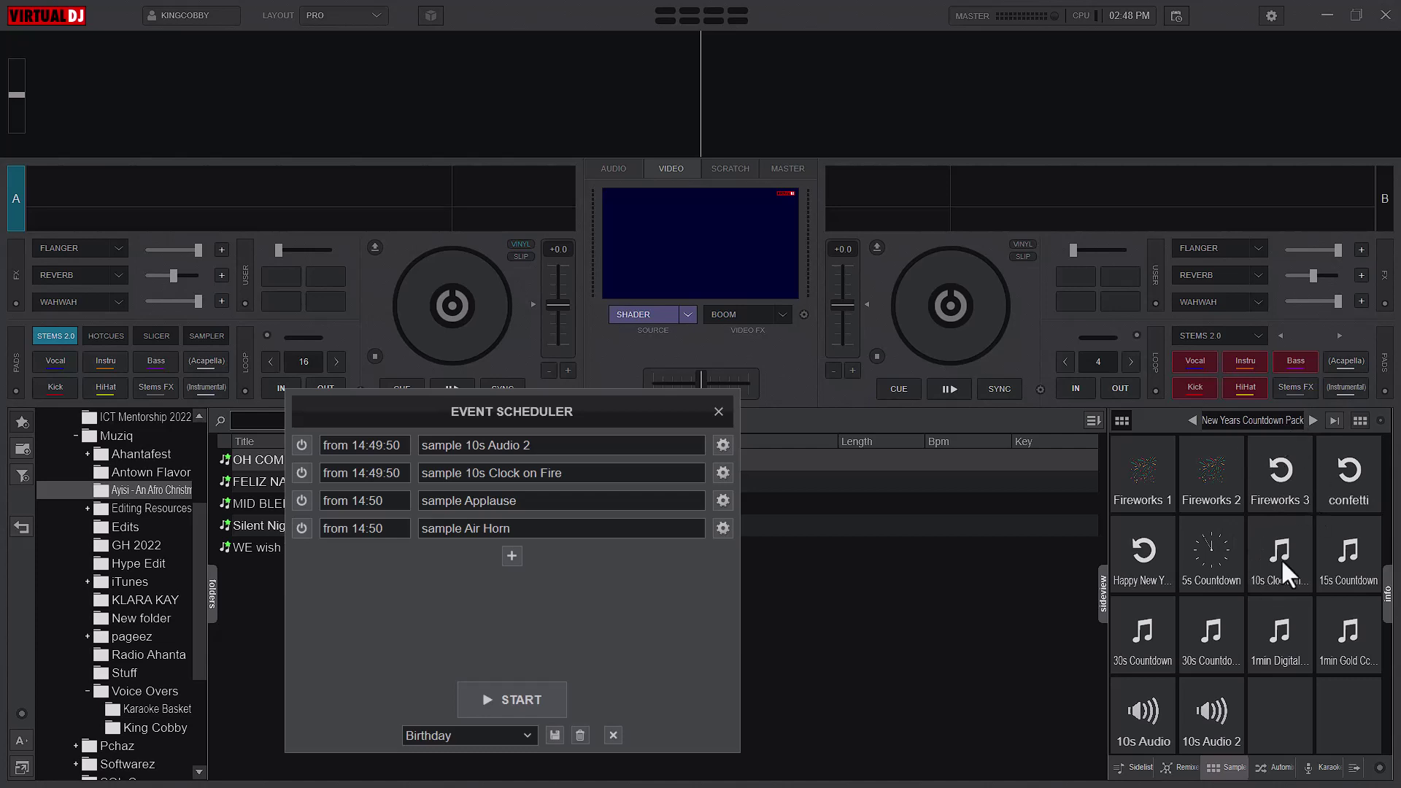
pyautogui.click(515, 554)
pyautogui.click(562, 382)
pyautogui.click(551, 422)
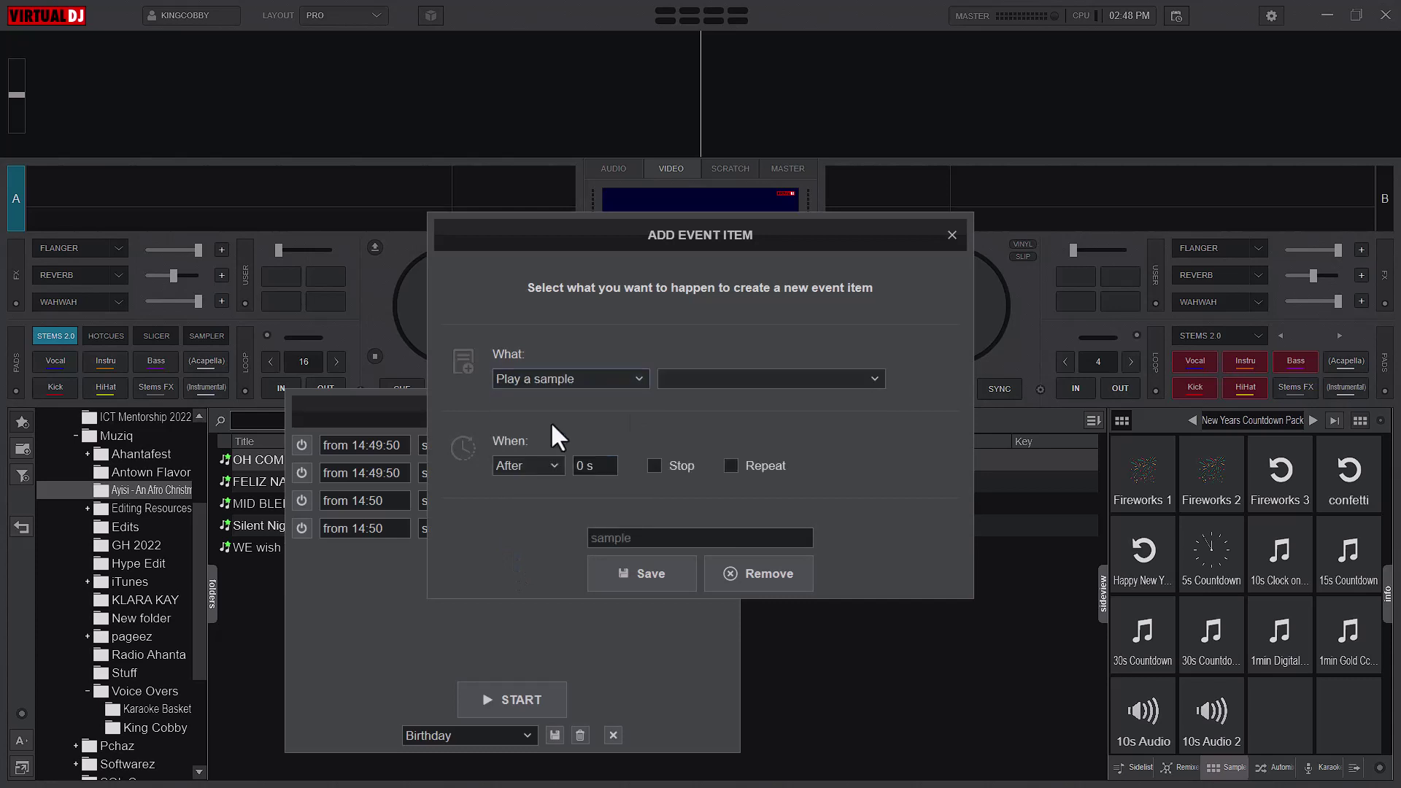
pyautogui.click(737, 380)
pyautogui.click(698, 399)
pyautogui.click(557, 466)
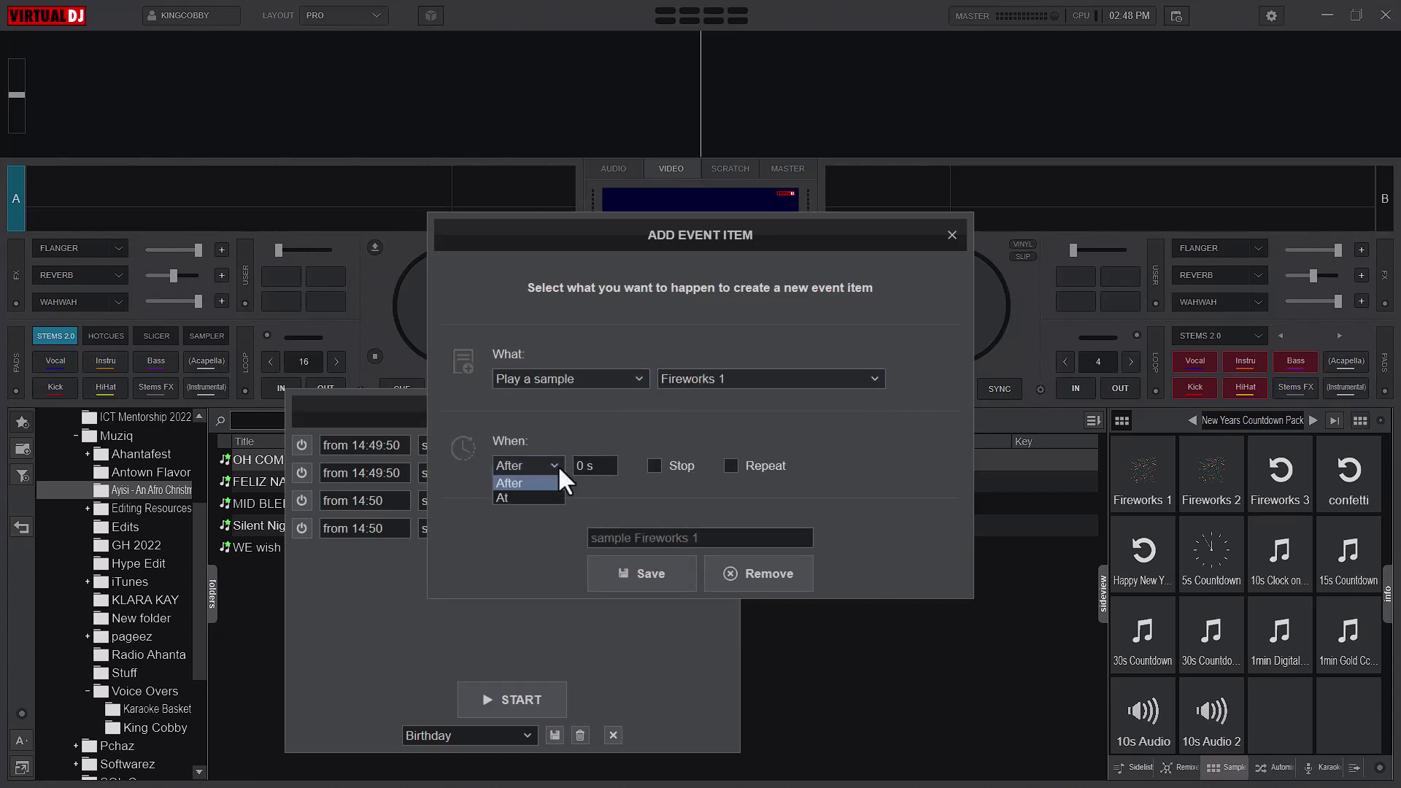
pyautogui.click(526, 499)
pyautogui.click(603, 465)
pyautogui.write('14:50')
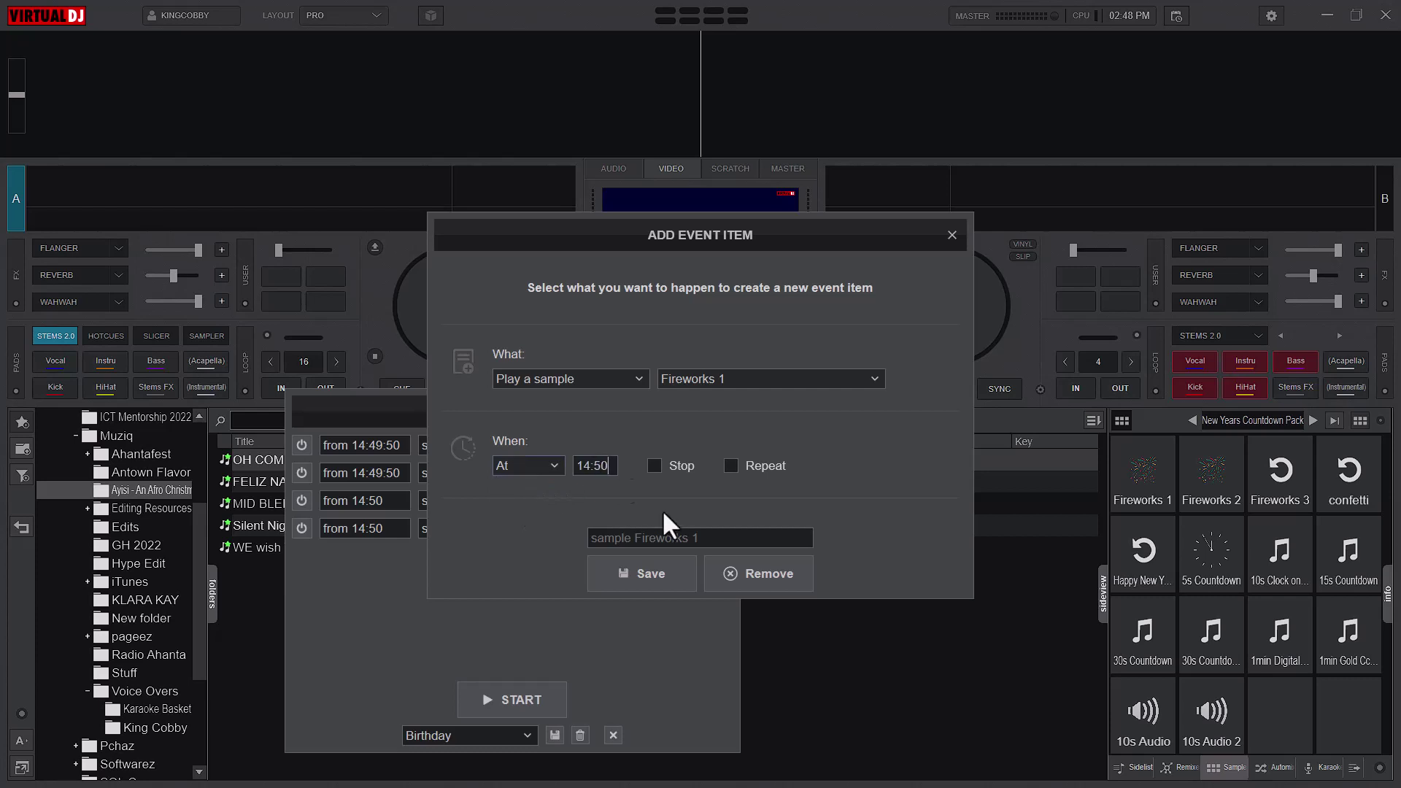
pyautogui.click(628, 573)
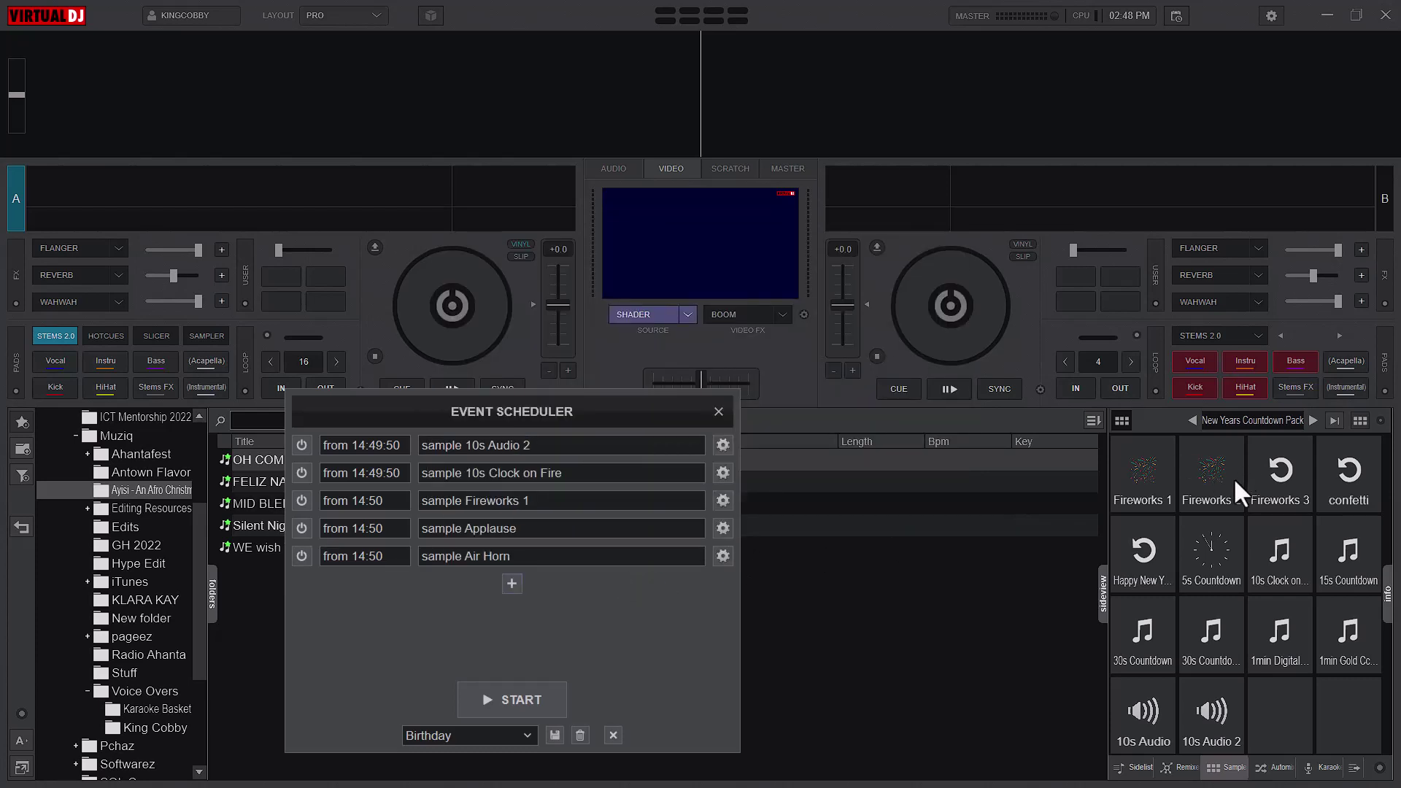
# Add a Fireworks 3 sample item scheduled At 14:50.
pyautogui.click(511, 584)
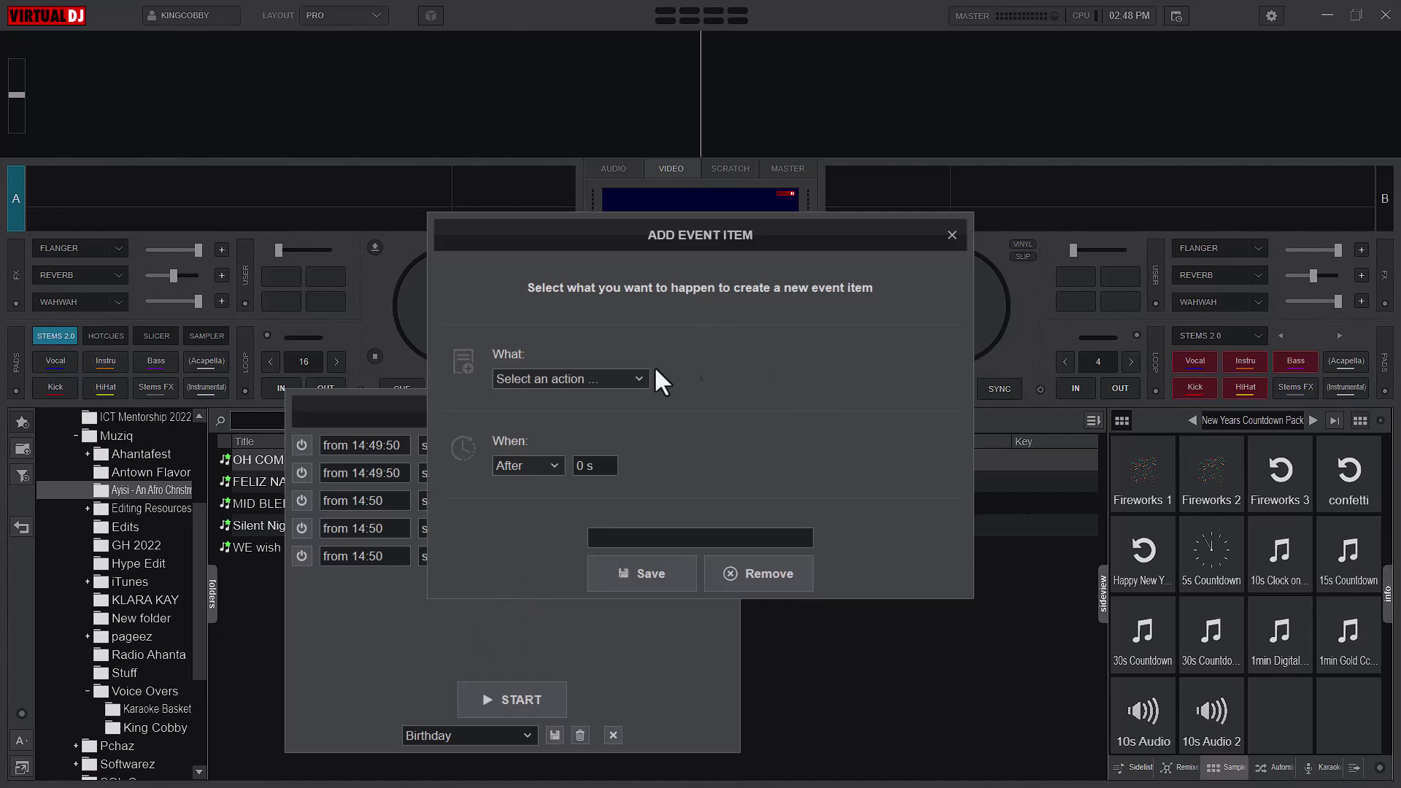
pyautogui.click(608, 377)
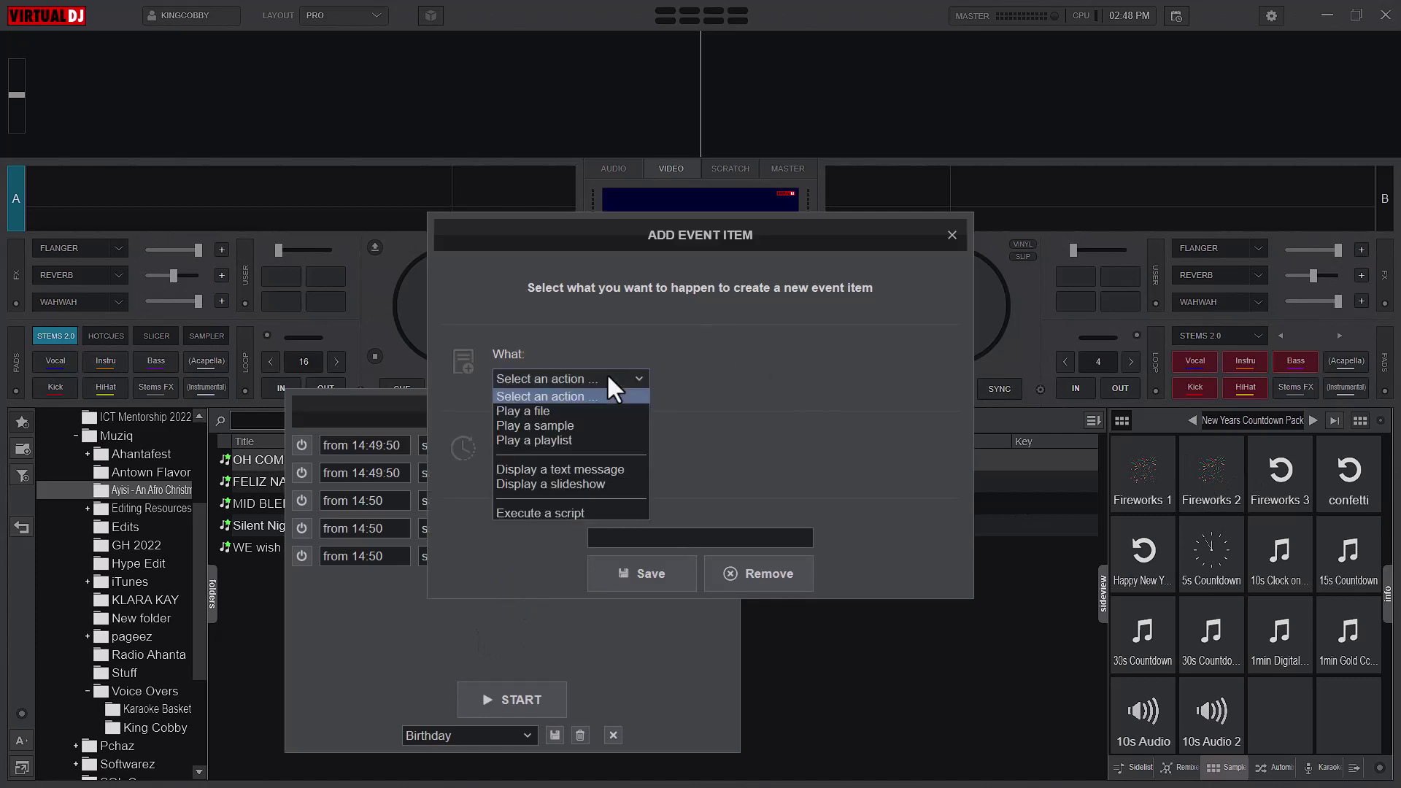
pyautogui.click(562, 425)
pyautogui.click(796, 379)
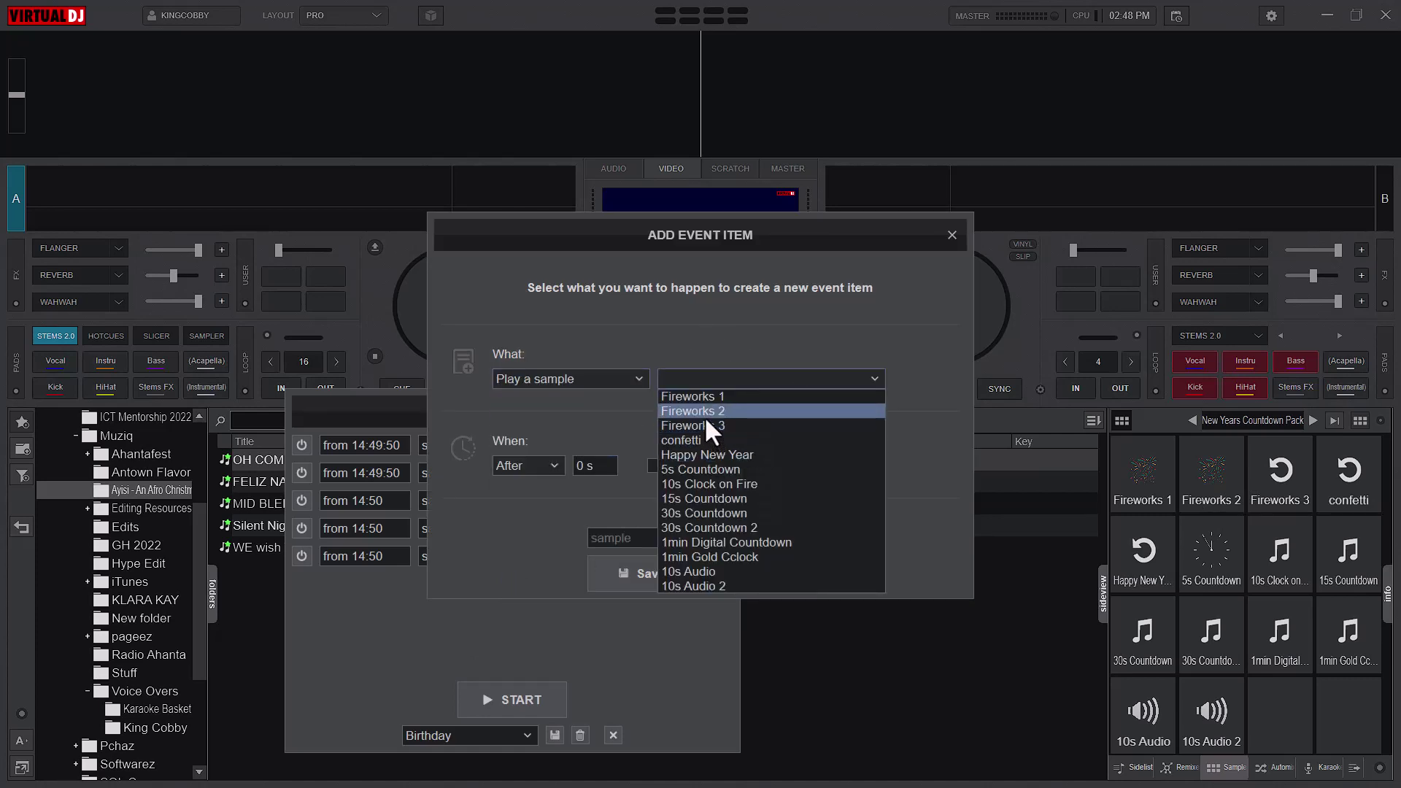
pyautogui.click(705, 425)
pyautogui.click(544, 498)
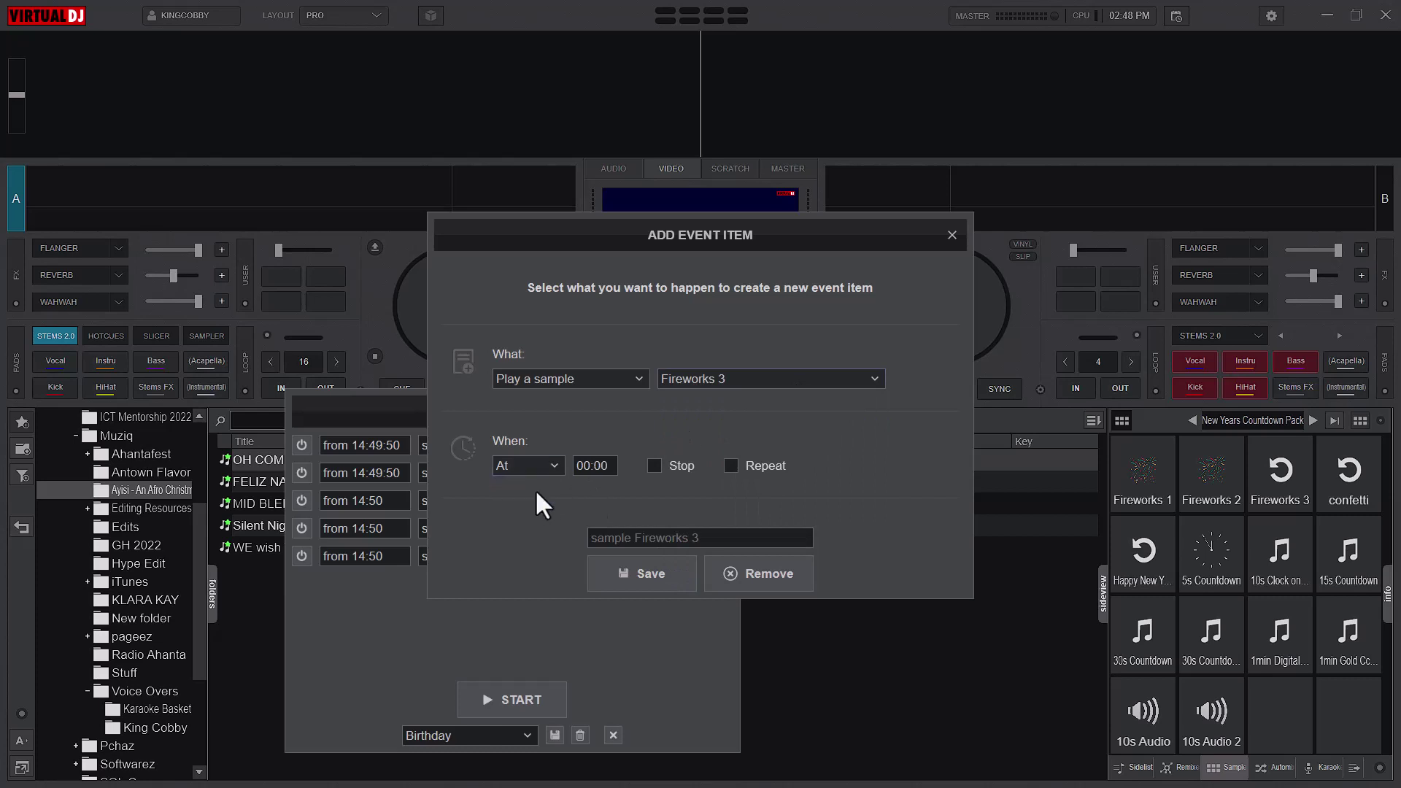
pyautogui.click(602, 465)
pyautogui.write('14:50')
pyautogui.click(640, 580)
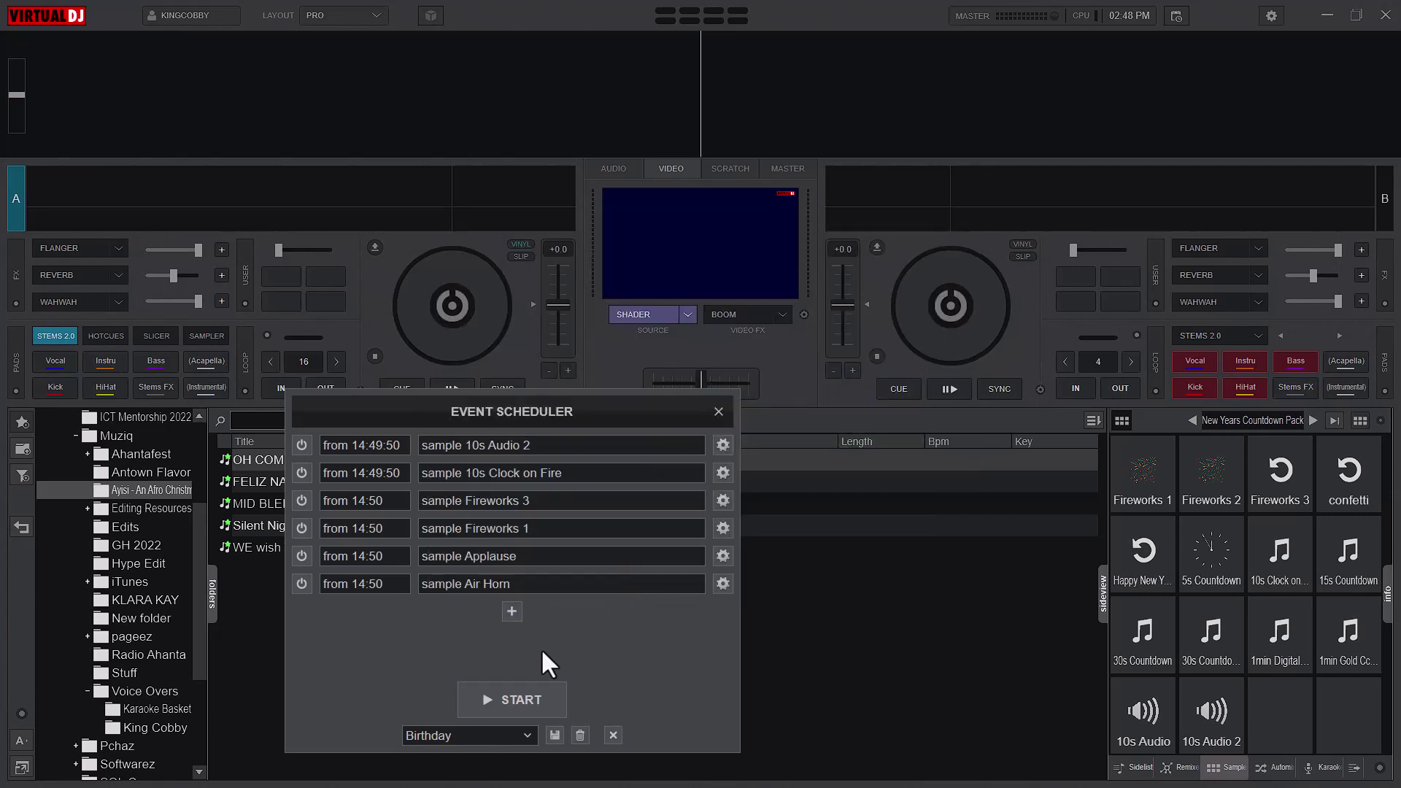
# Run the Birthday schedule through its 14:49:50 and 14:50 samples, then stop it.
pyautogui.click(540, 697)
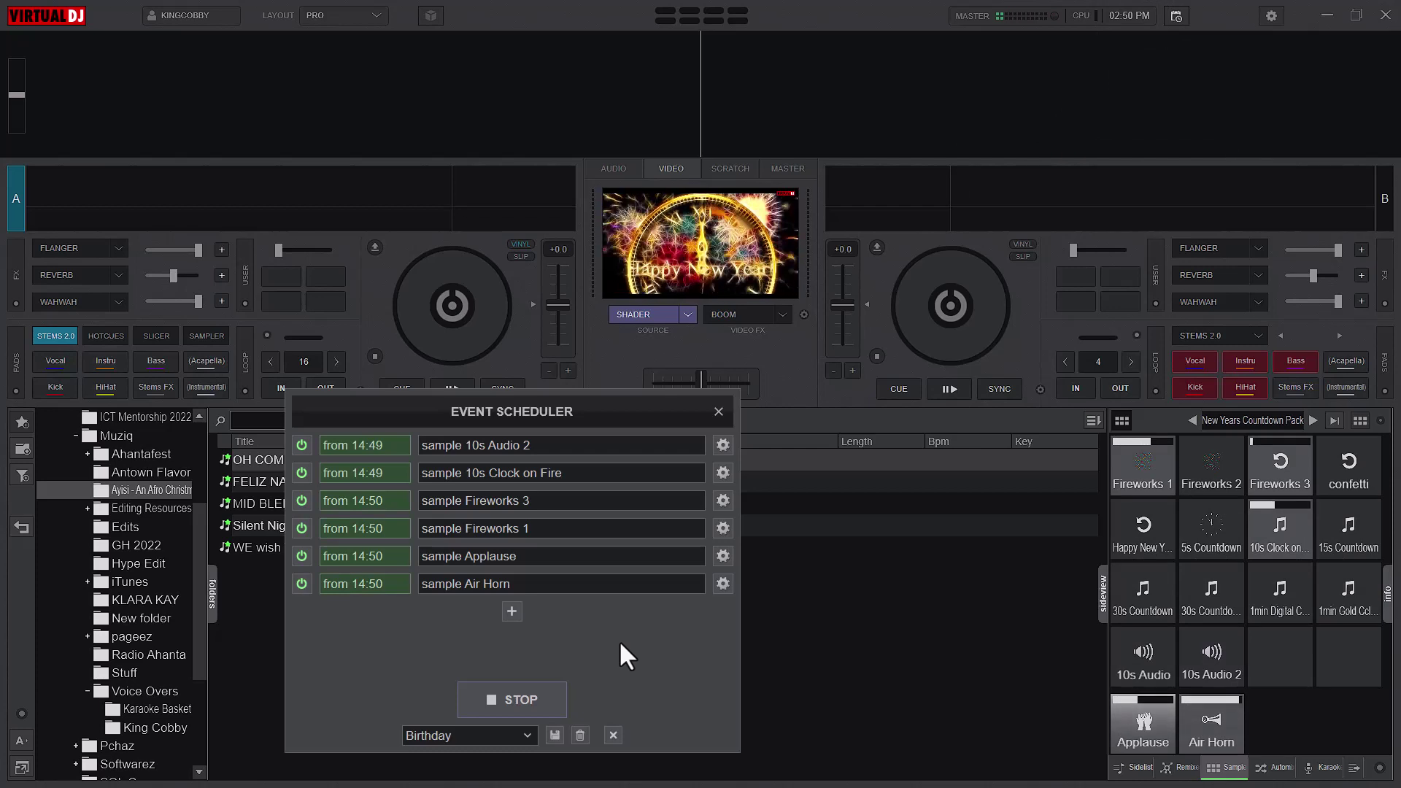
pyautogui.click(542, 705)
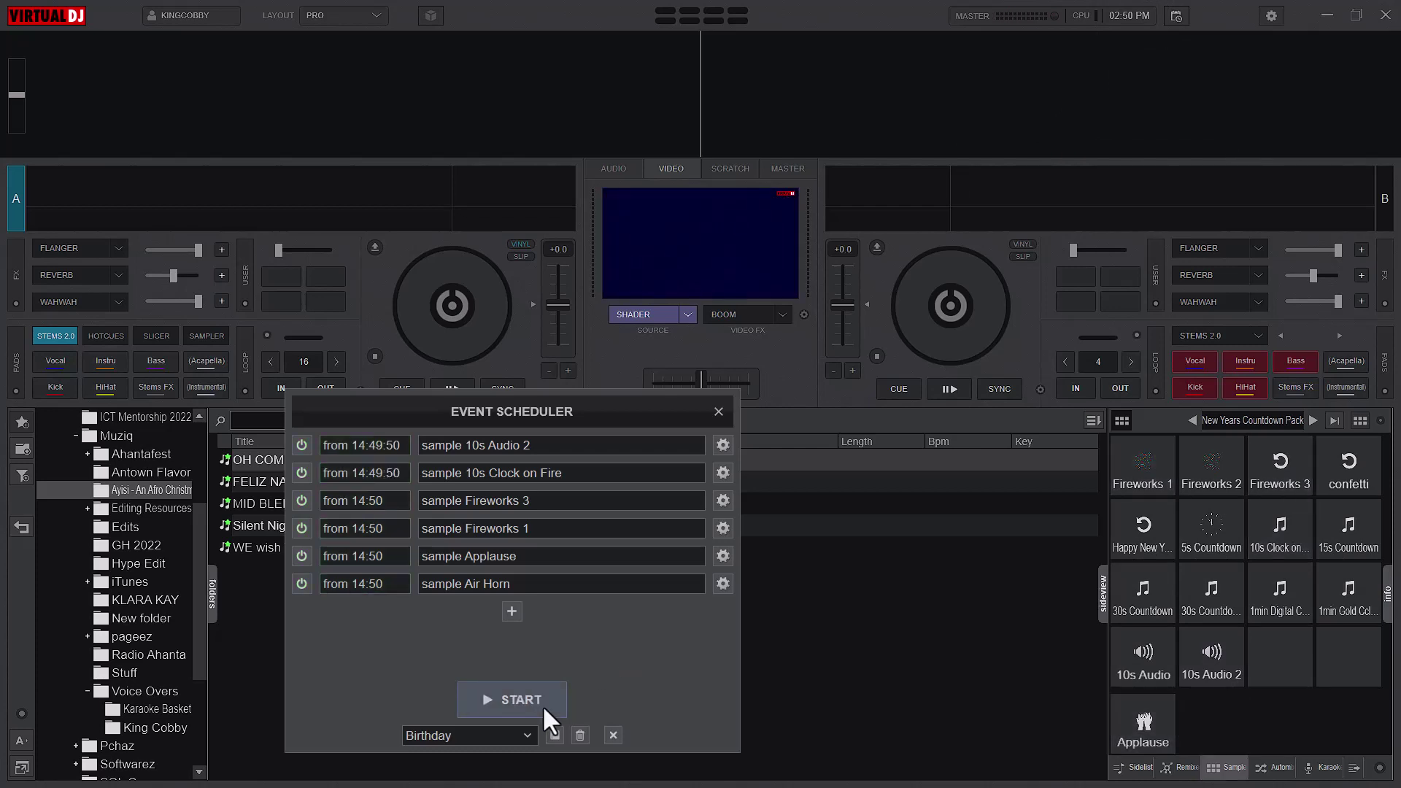